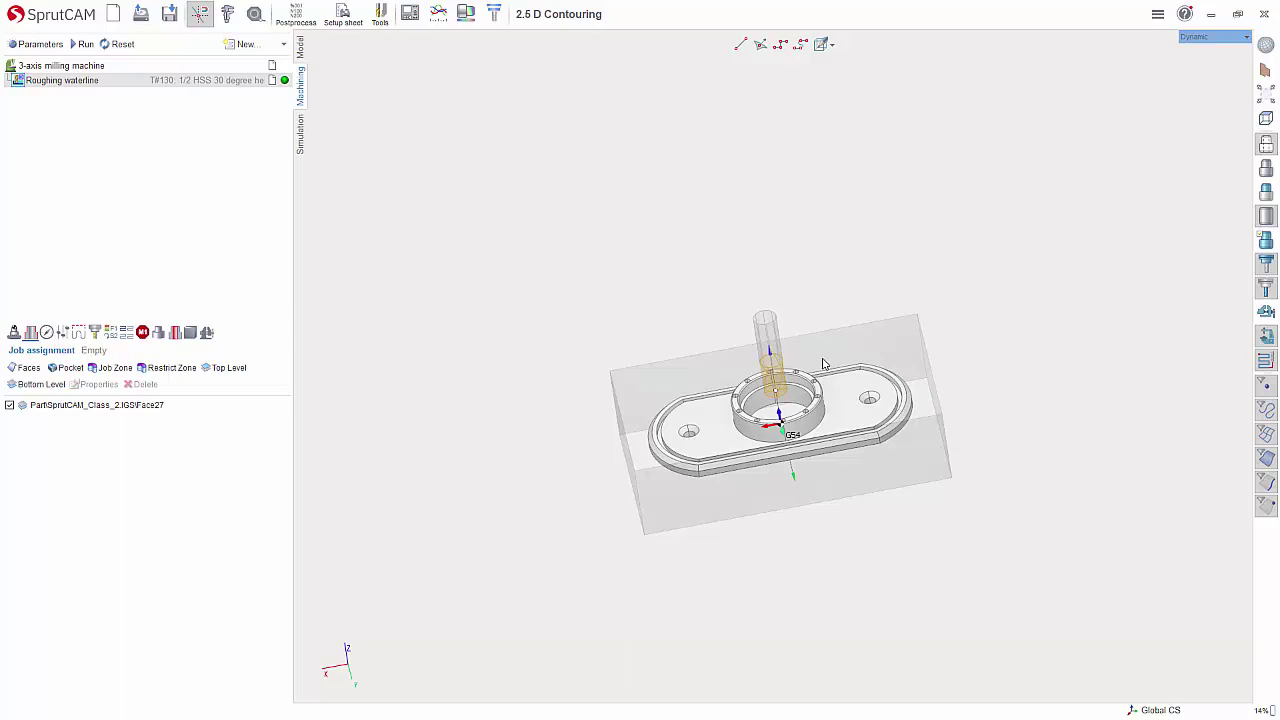
- Inspect the part's lower bore, counterbore, boss outer wall and plate perimeter faces as candidates for contouring
scroll(805, 392, up, 3)
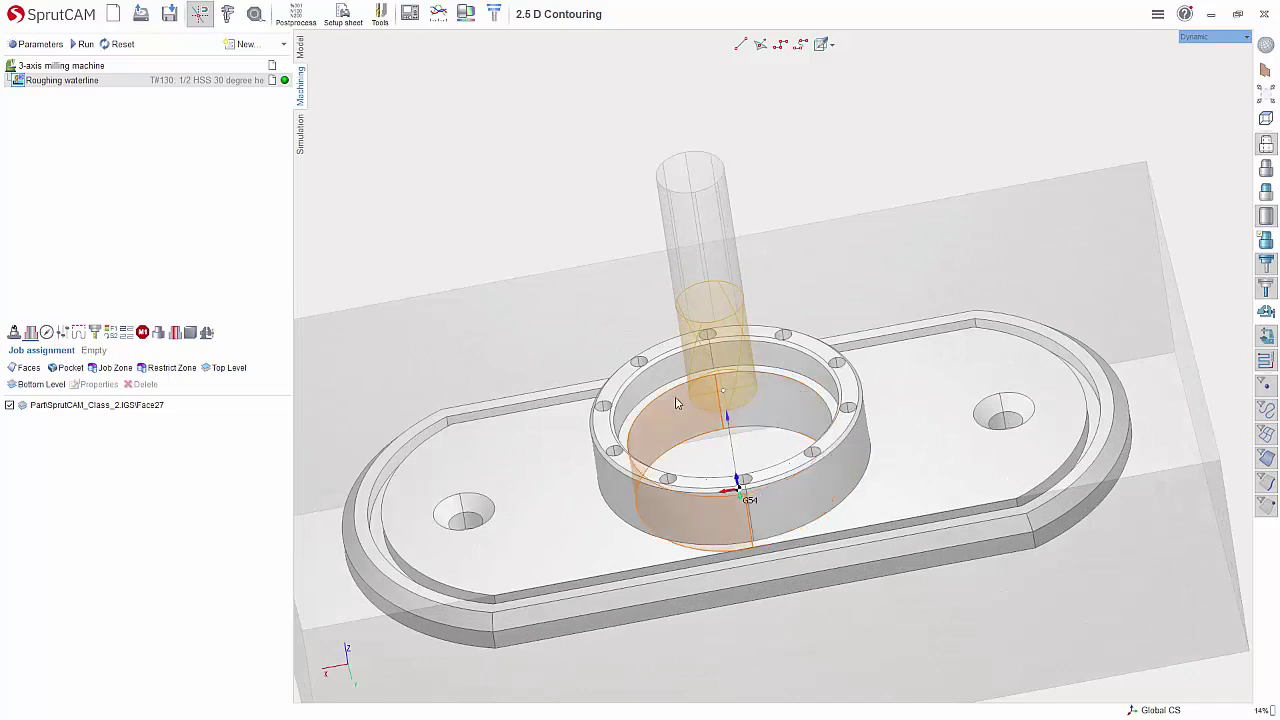
click(726, 416)
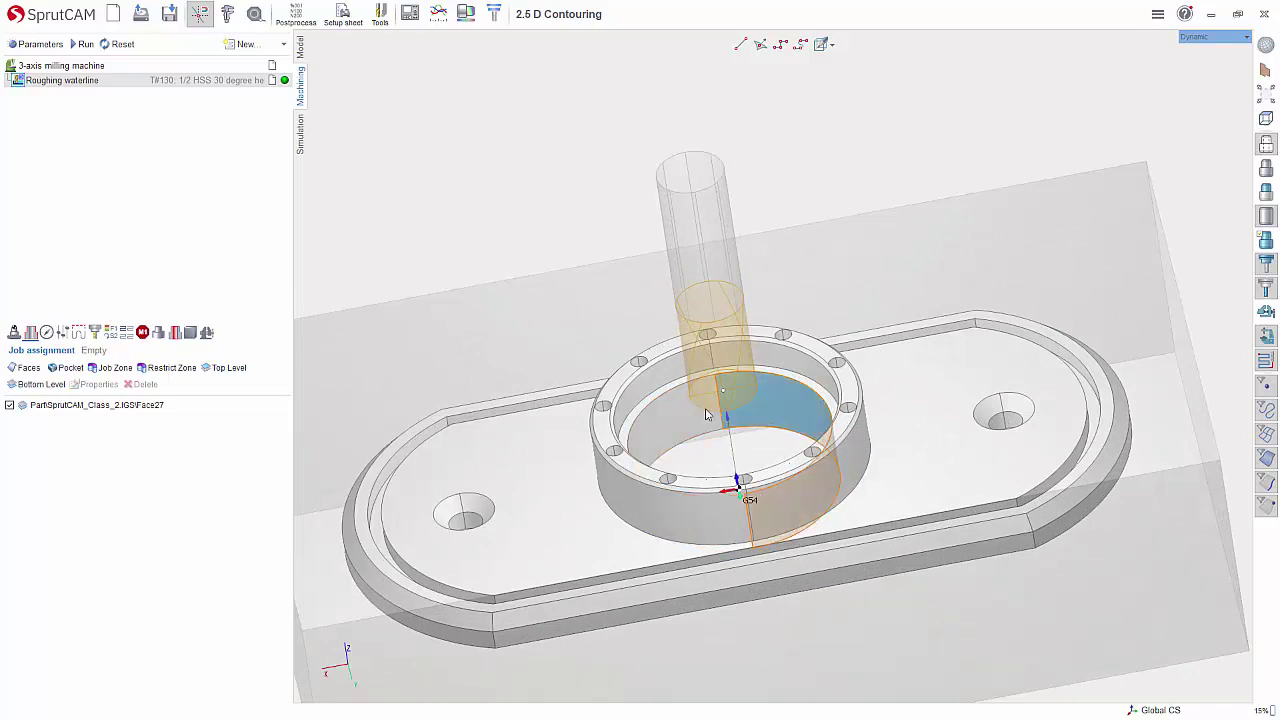
click(668, 378)
ctrl+click(777, 363)
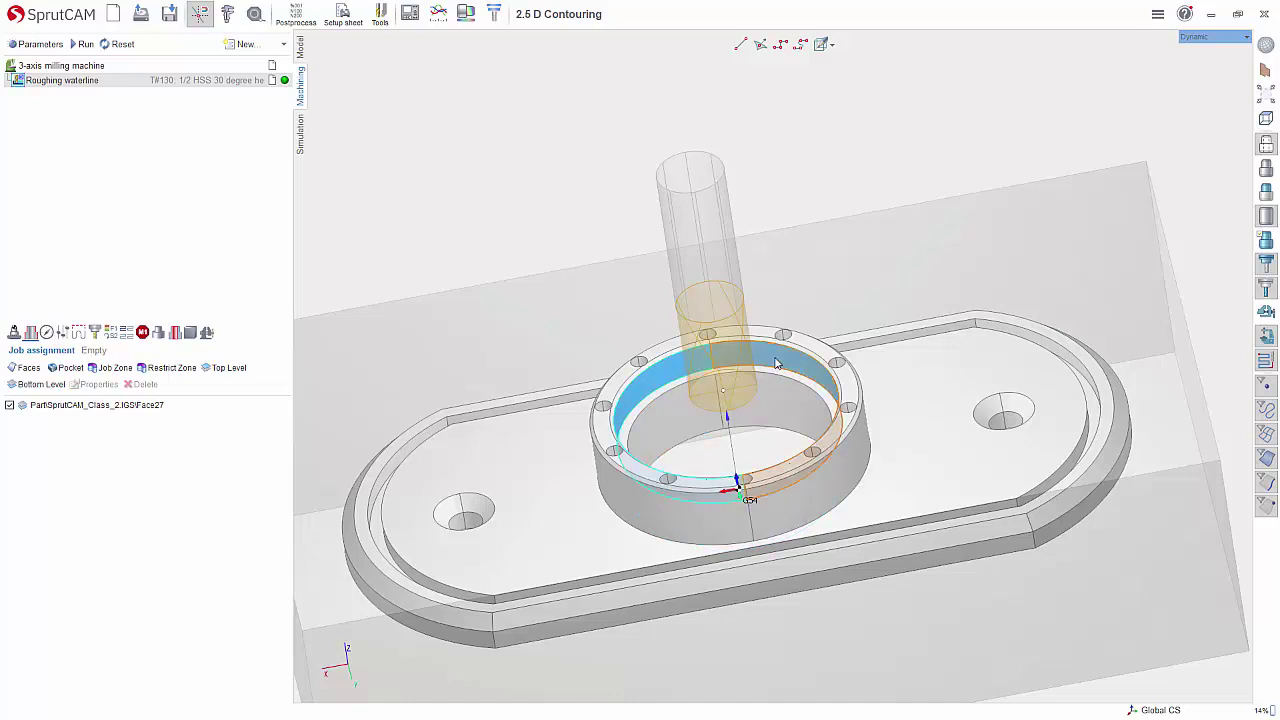
ctrl+click(806, 500)
click(711, 519)
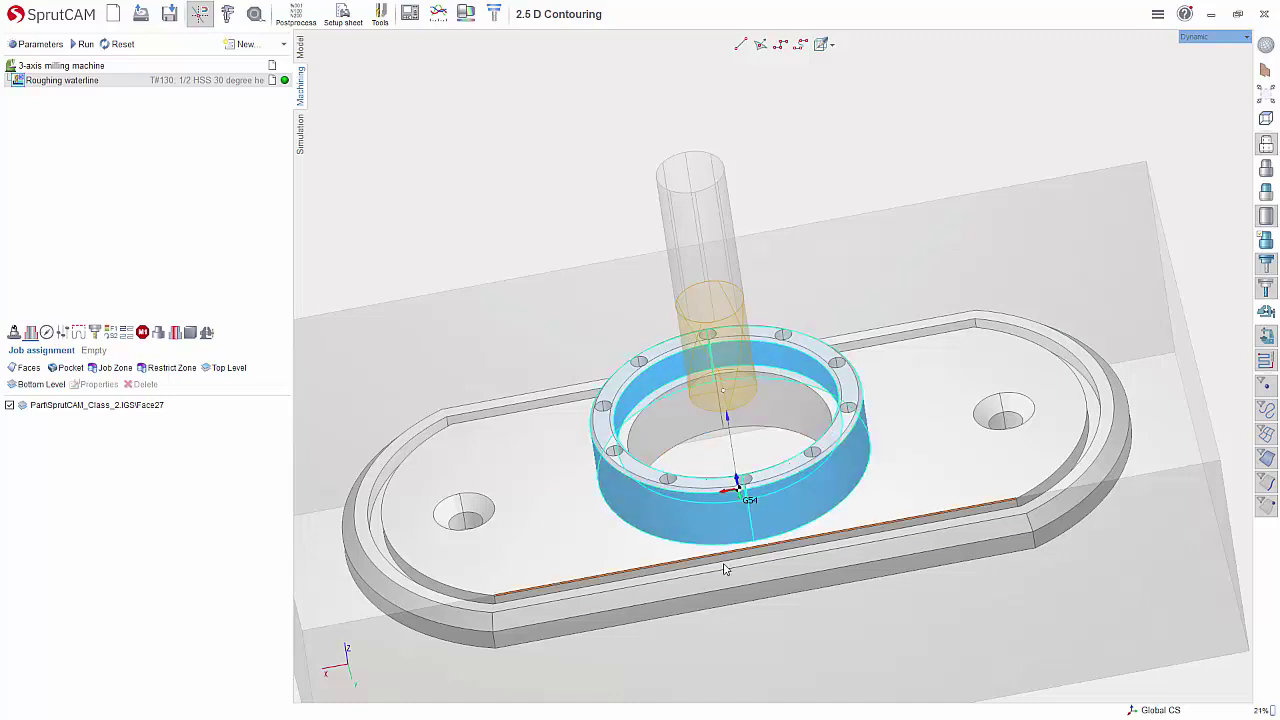
click(646, 618)
click(427, 635)
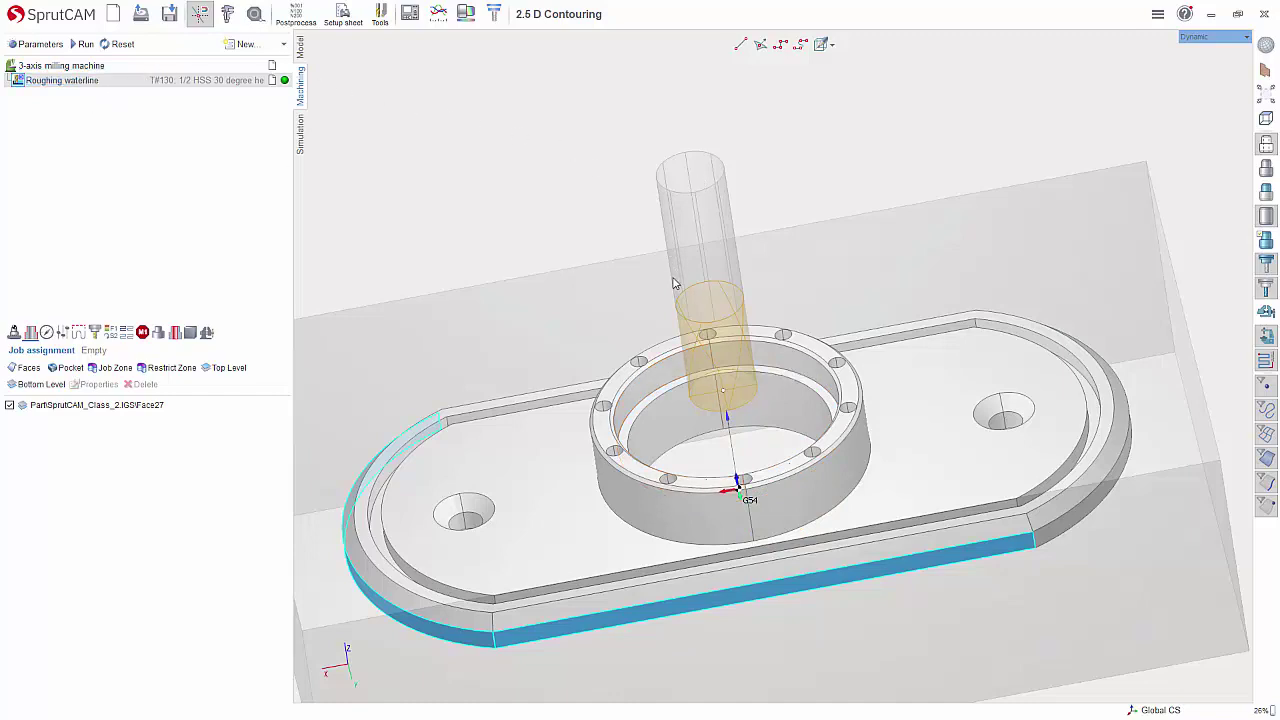
click(495, 240)
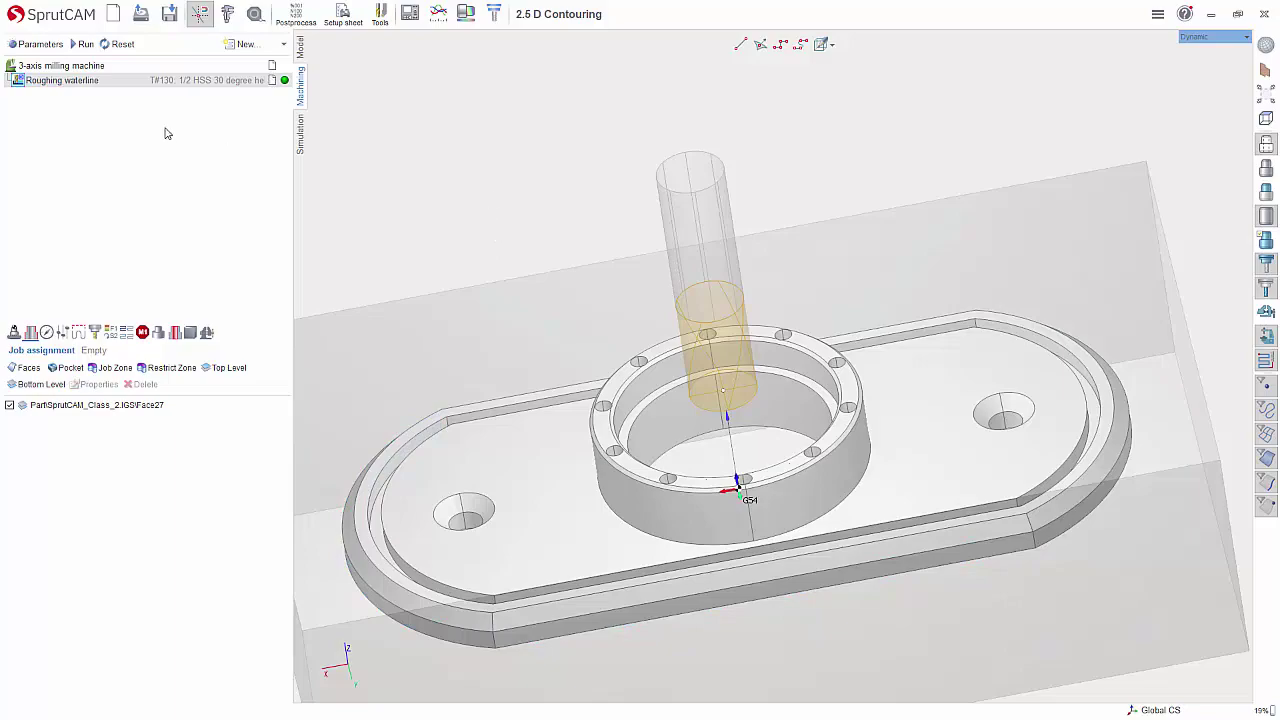
- Calculate the roughing waterline toolpath and add a new 2.5D contouring operation
click(81, 47)
mouse_move(663, 312)
middle_down()
mouse_move(735, 303)
mouse_move(720, 274)
mouse_move(729, 303)
mouse_move(729, 254)
mouse_move(727, 515)
middle_up()
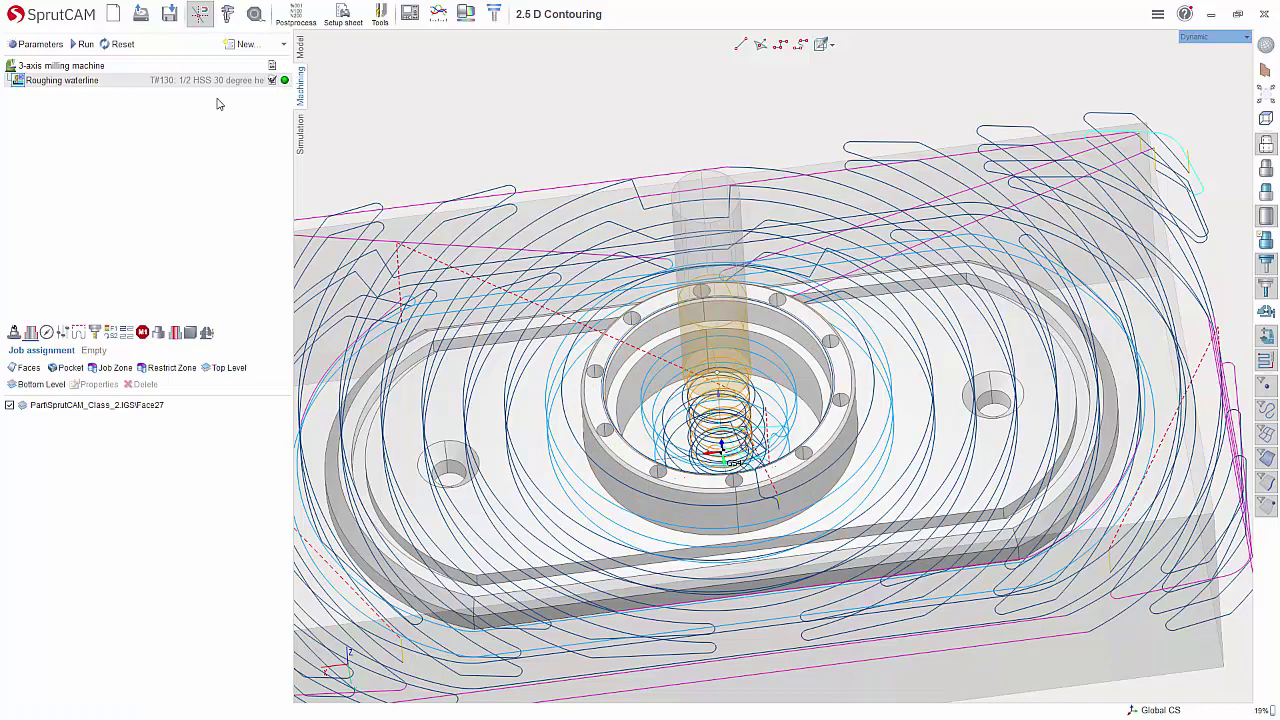
click(285, 45)
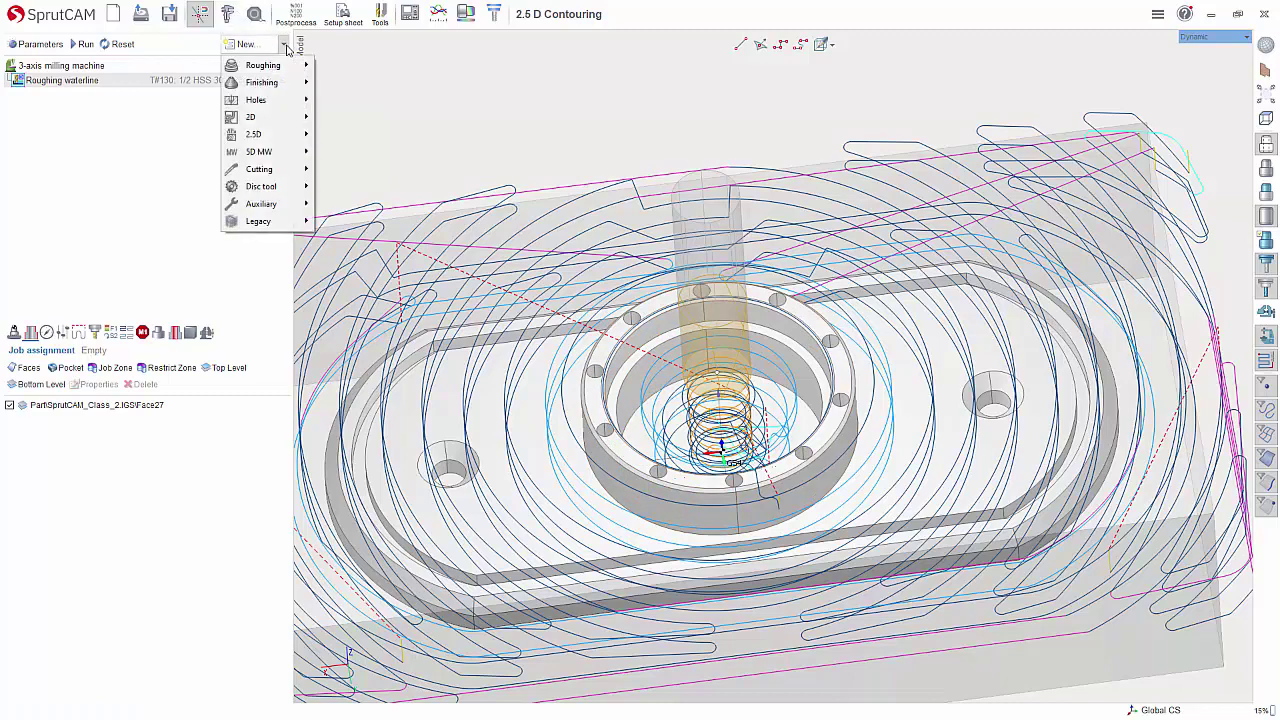
mouse_move(270, 134)
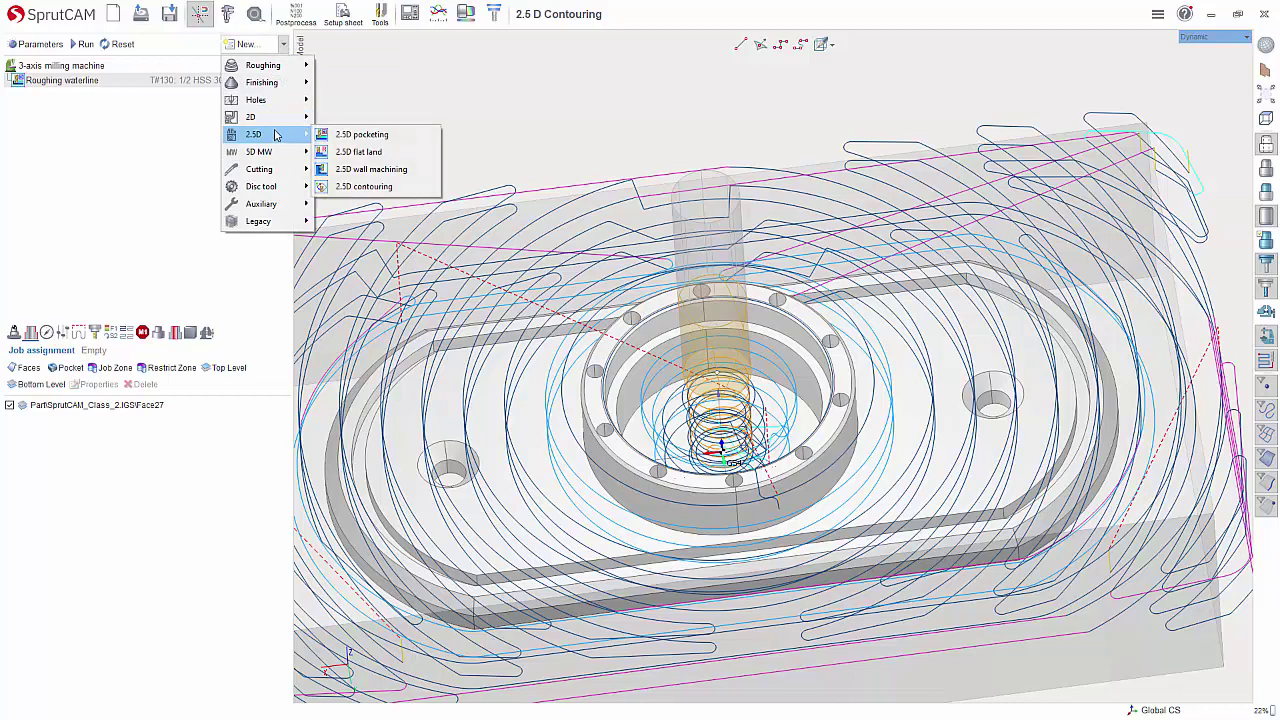
click(366, 187)
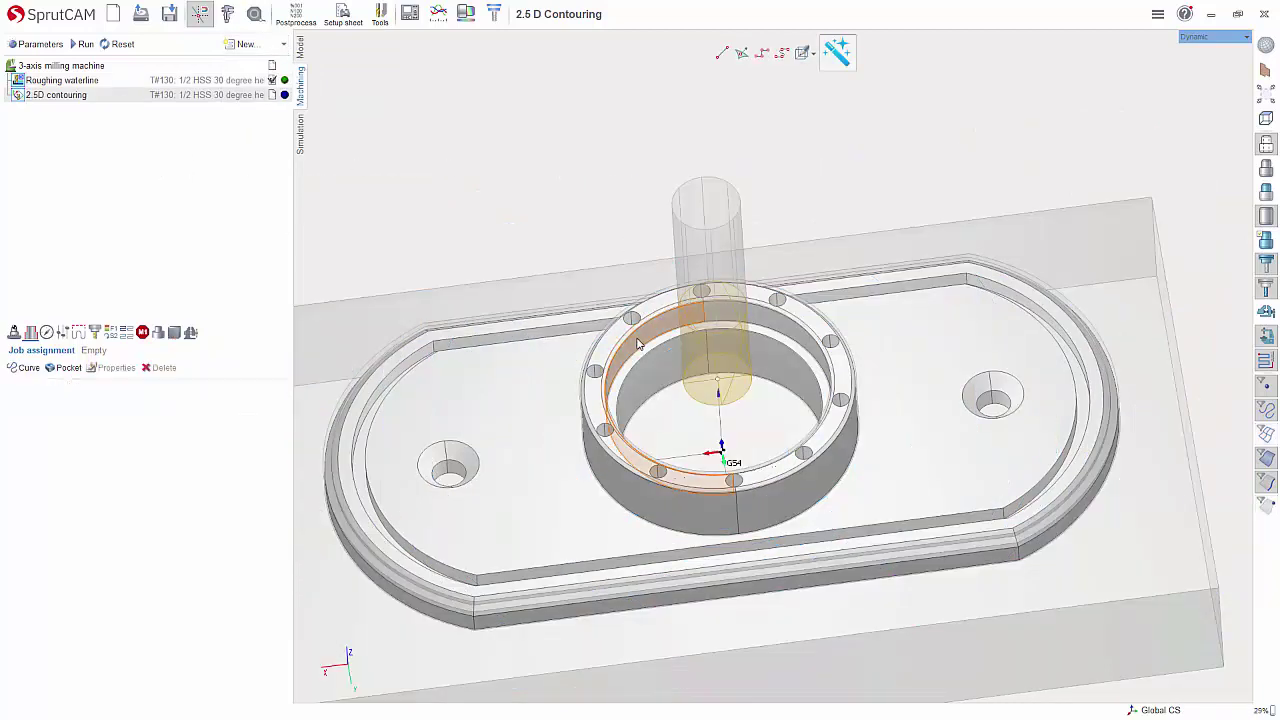
- Add the counterbore wall and the lower bore wall to the job assignment as two separate curve chains
click(705, 318)
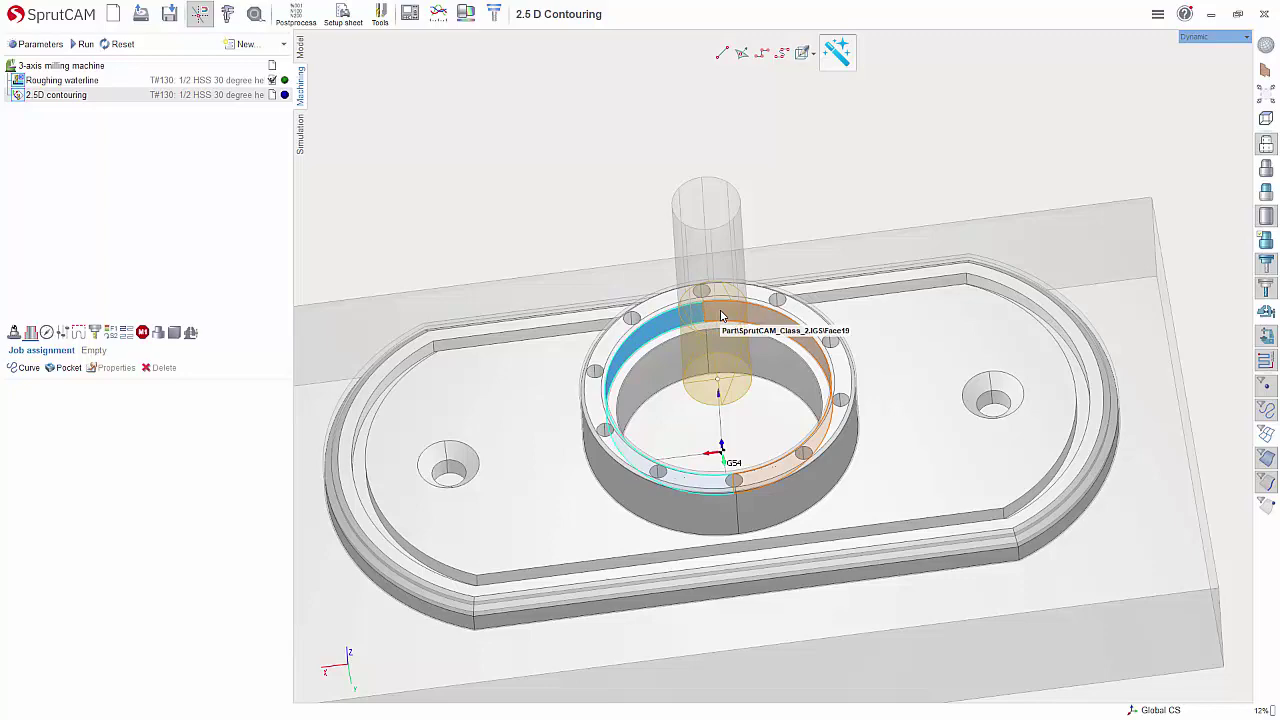
click(721, 316)
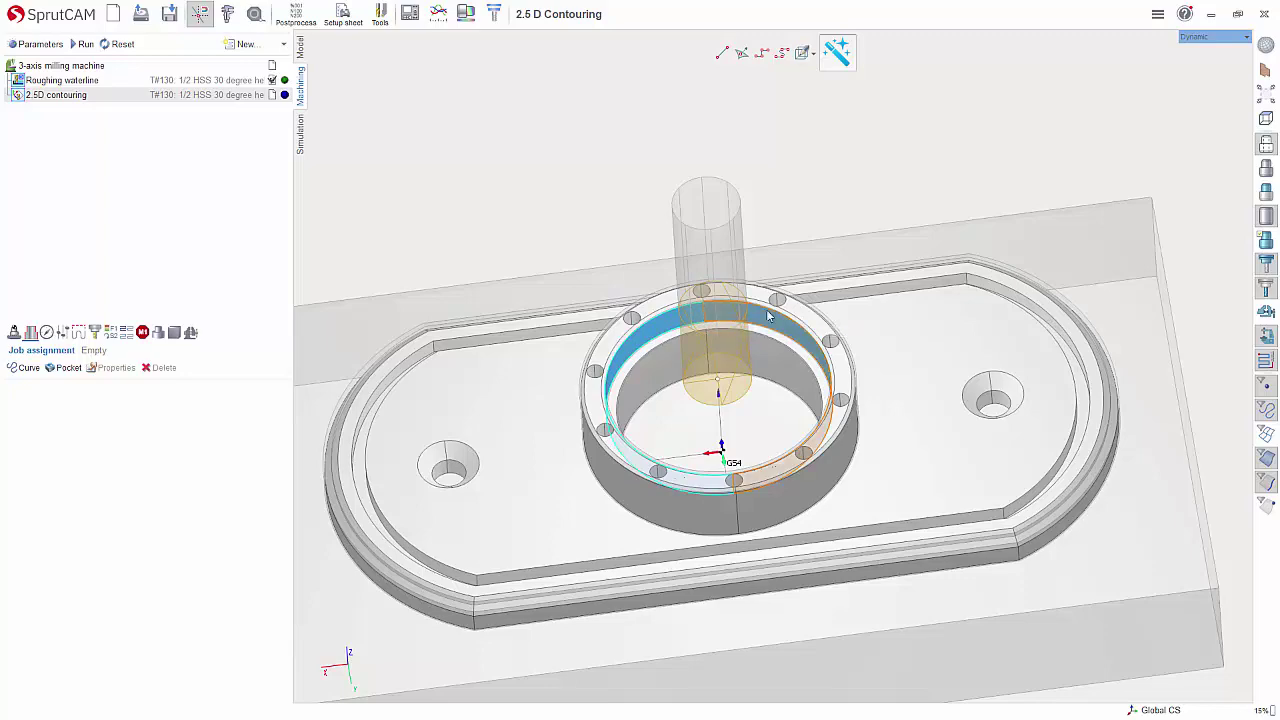
click(28, 367)
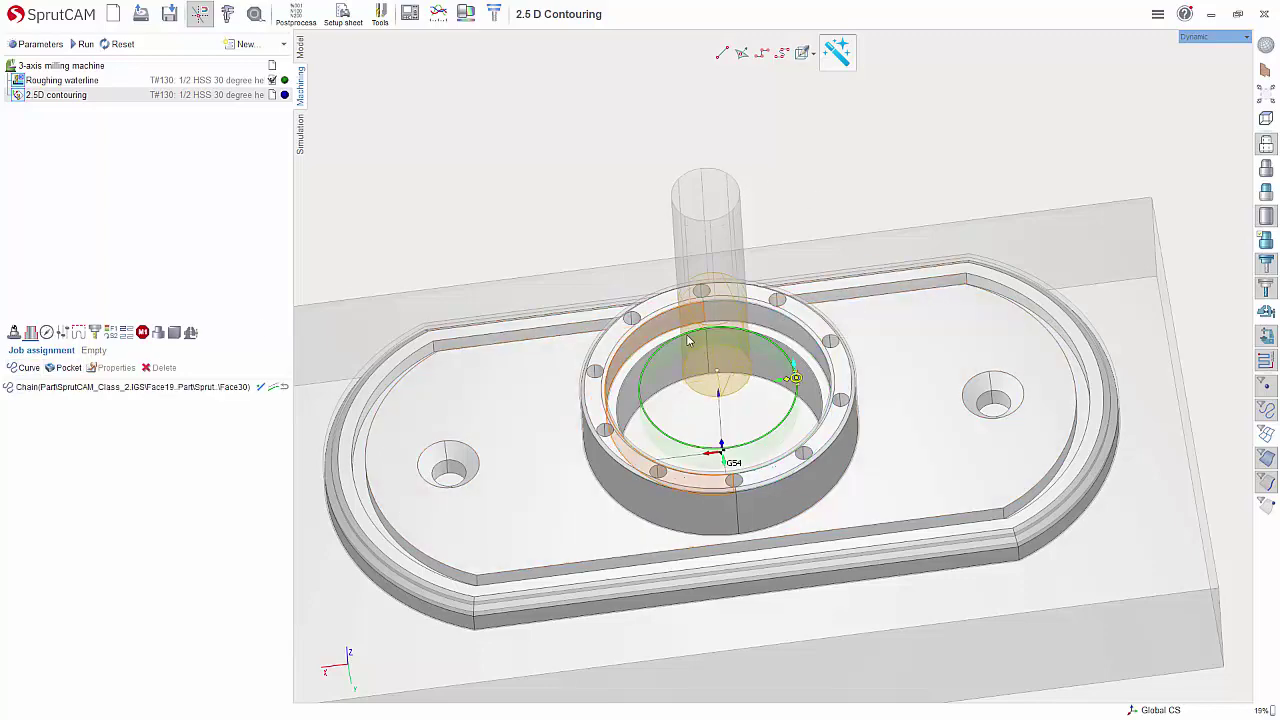
scroll(687, 341, up, 5)
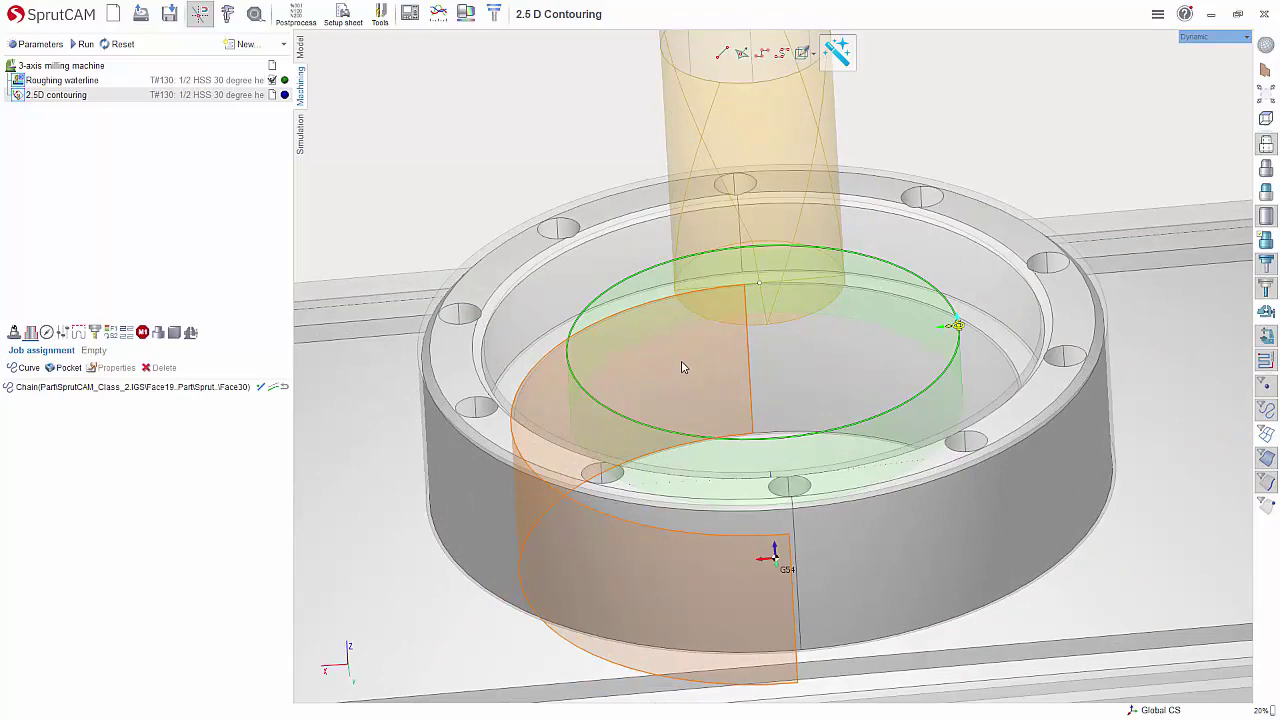
click(681, 362)
click(28, 367)
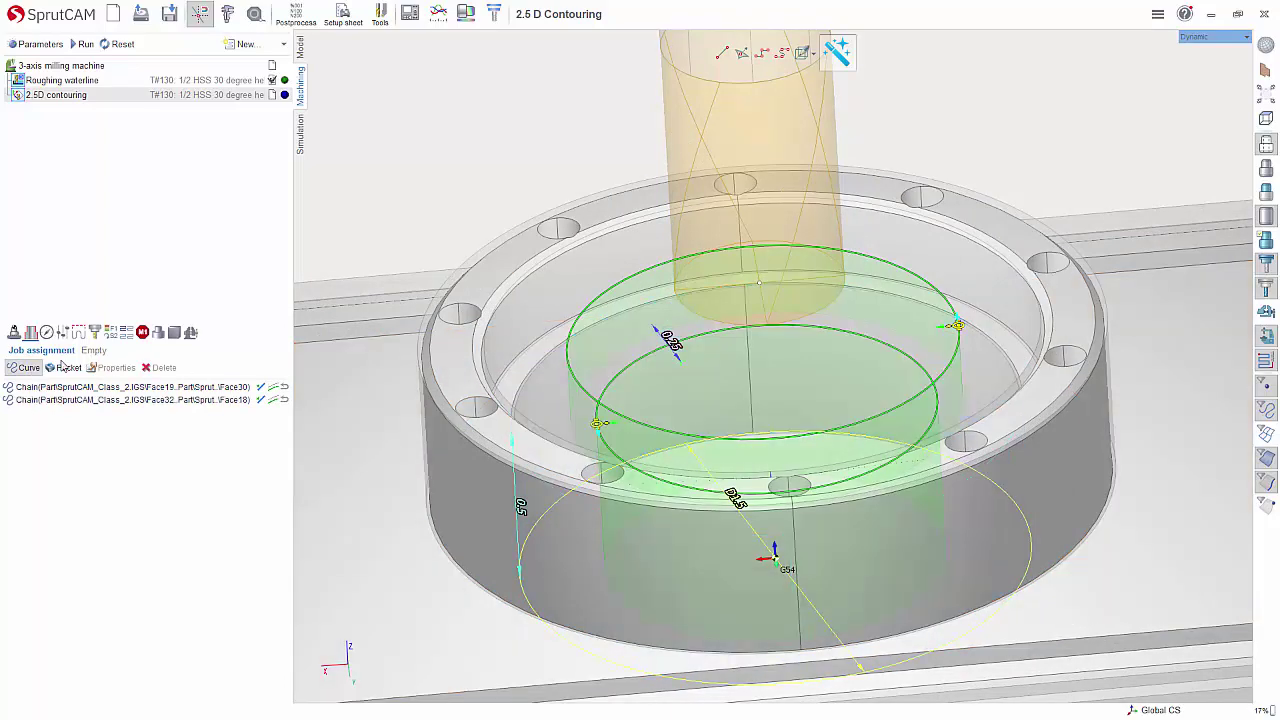
- Try adding the two halves of the boss's outer wall as individual curves, and delete both entries
scroll(737, 220, down, 5)
mouse_move(722, 354)
middle_down()
mouse_move(736, 409)
mouse_move(734, 376)
middle_up()
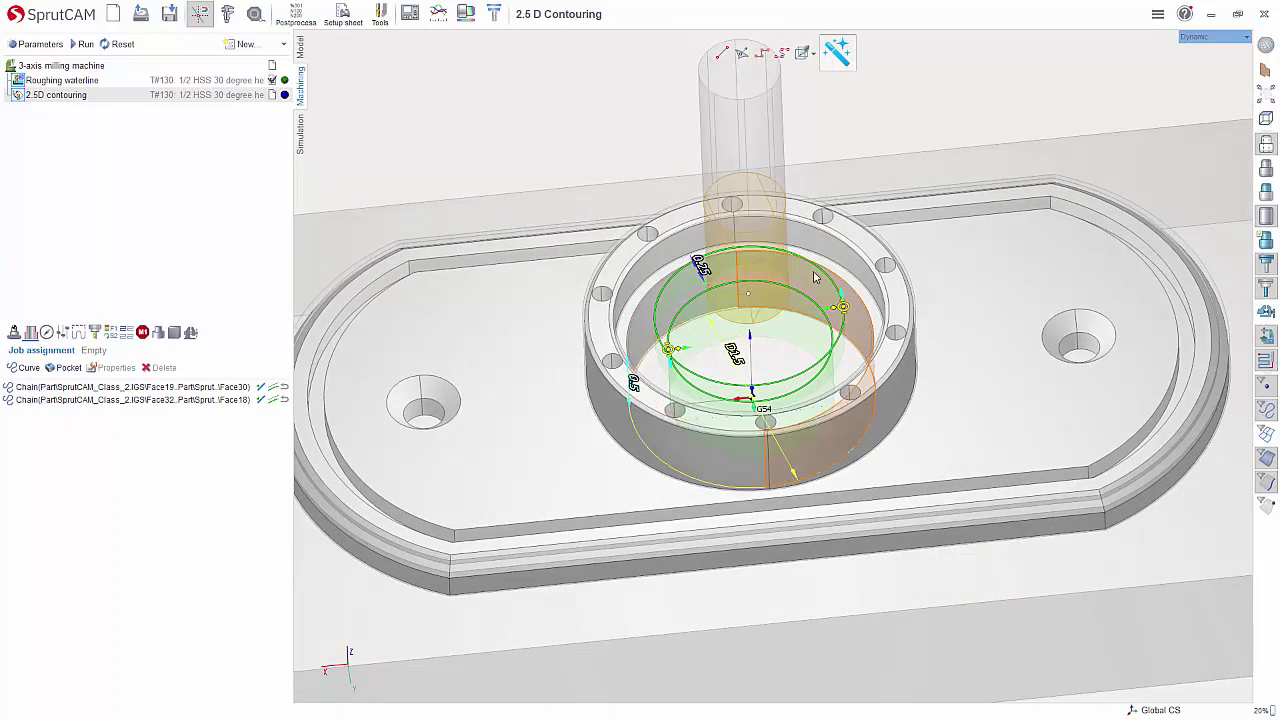
click(697, 463)
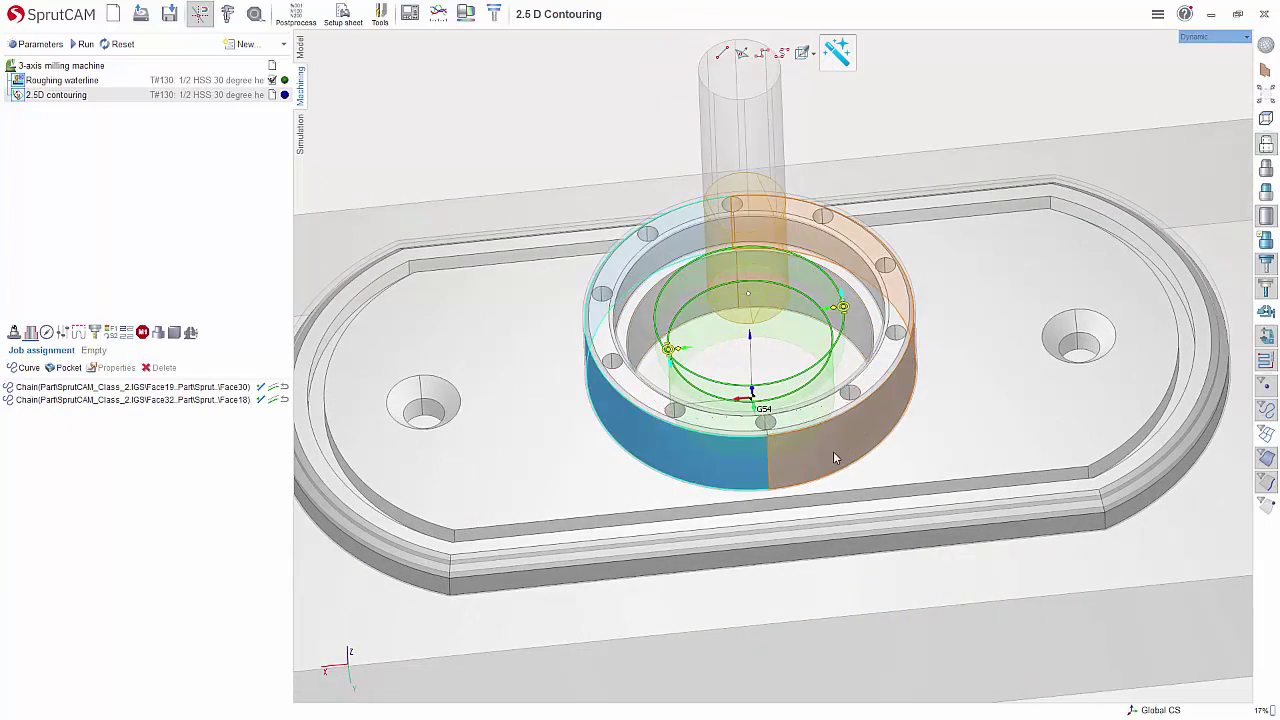
click(27, 368)
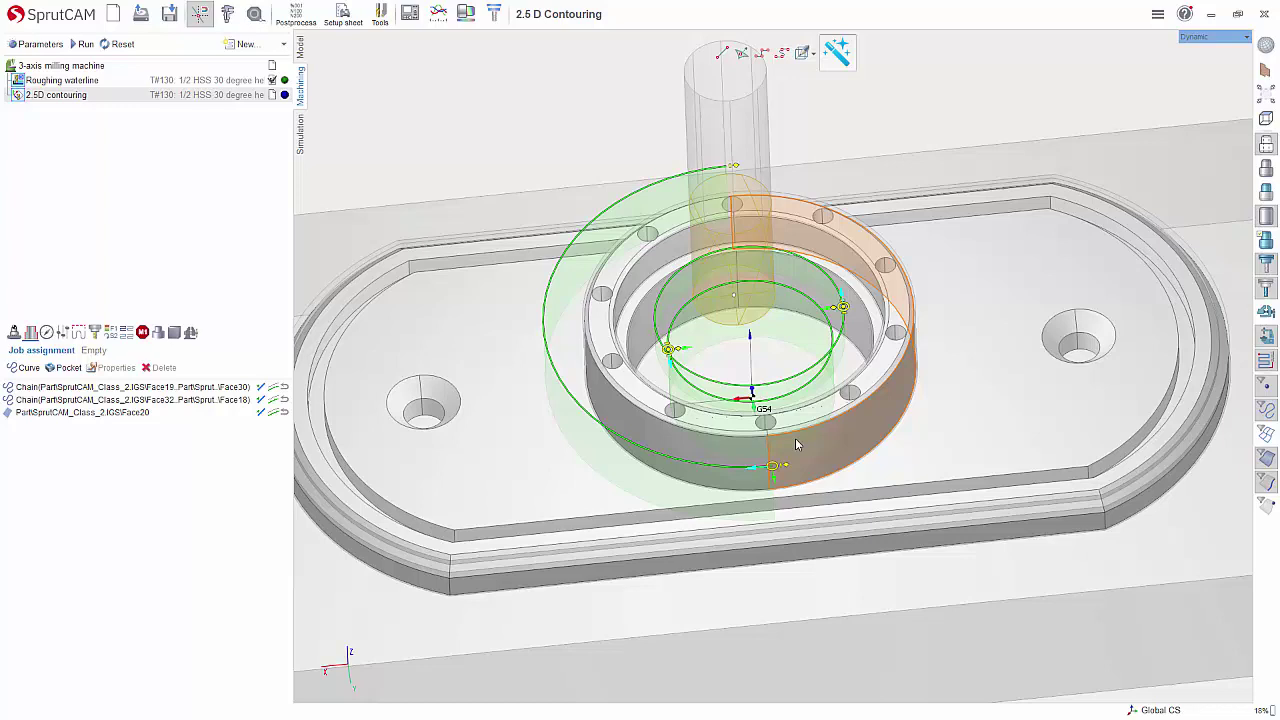
click(797, 445)
click(27, 367)
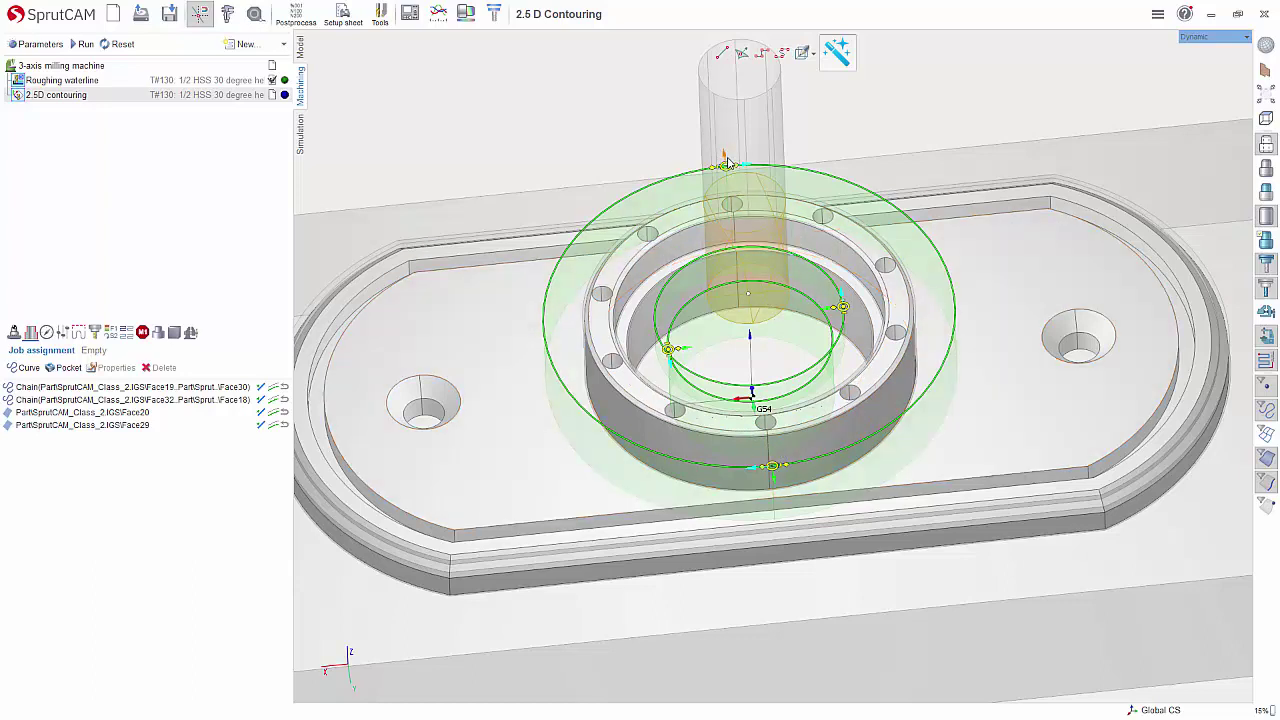
shift+click(93, 425)
click(160, 367)
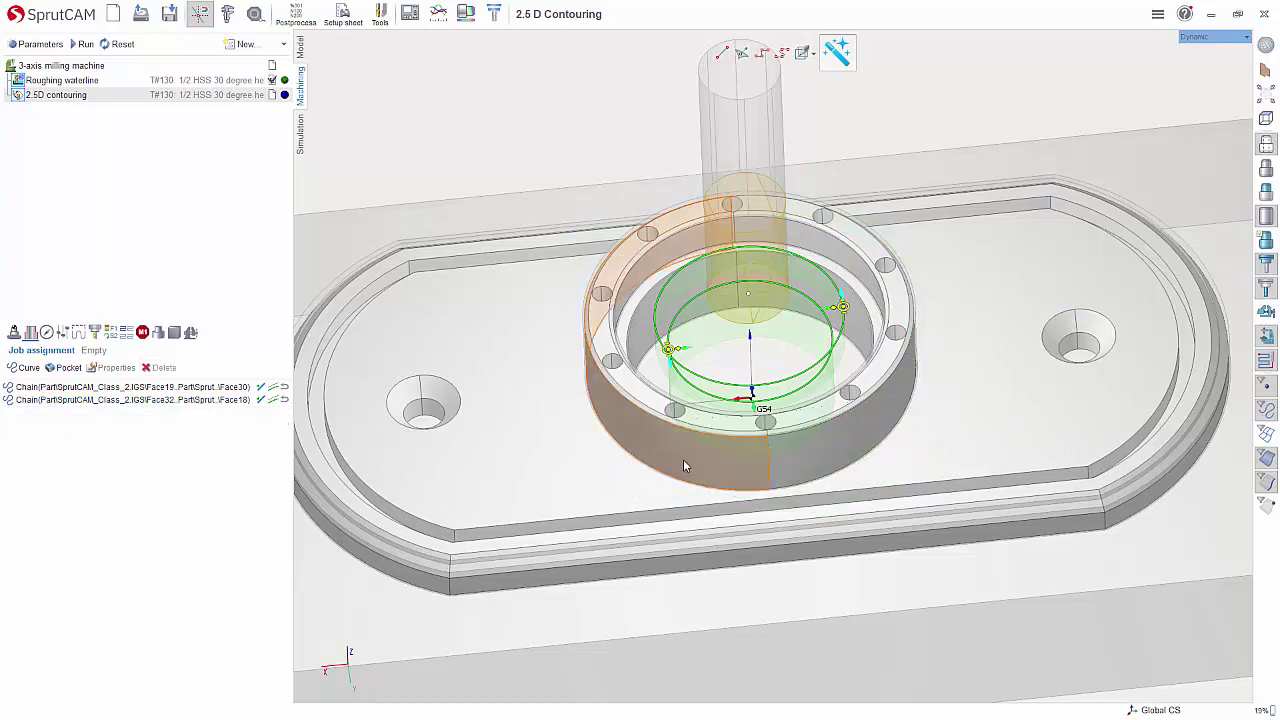
- Add the complete outer wall of the boss and the plate's lower perimeter wall to the job assignment as two chains
double_click(699, 454)
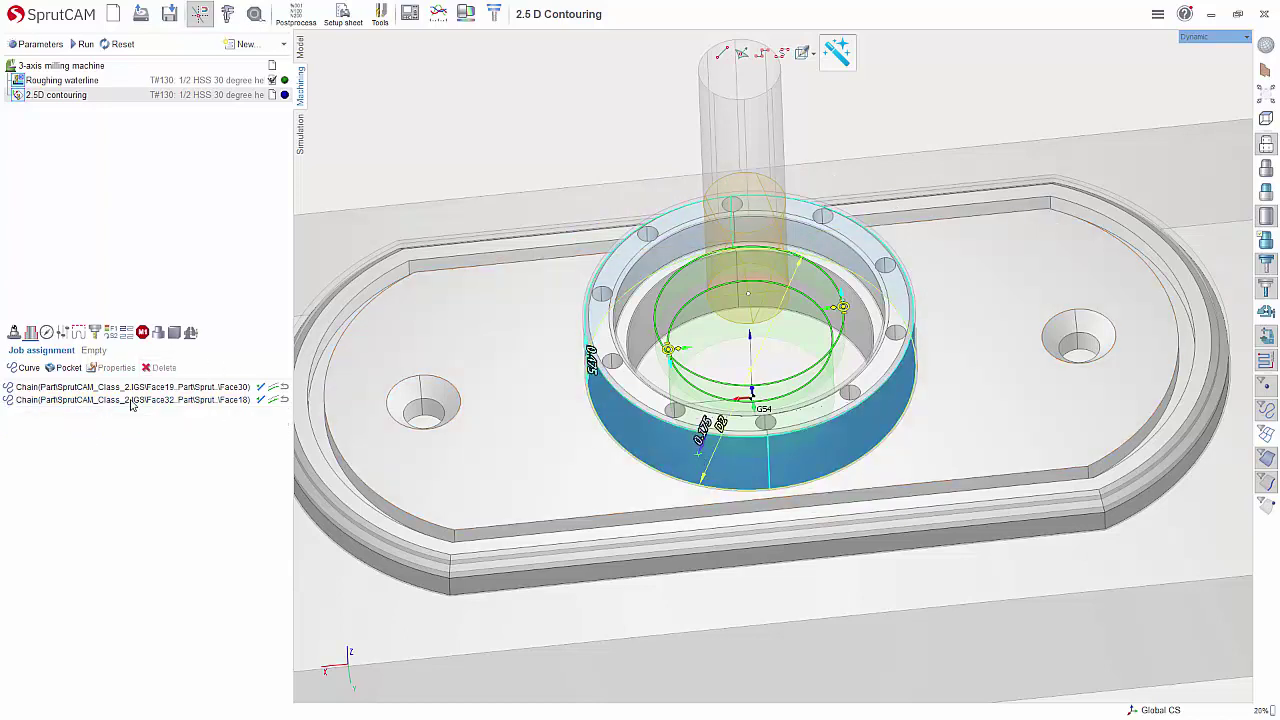
click(65, 367)
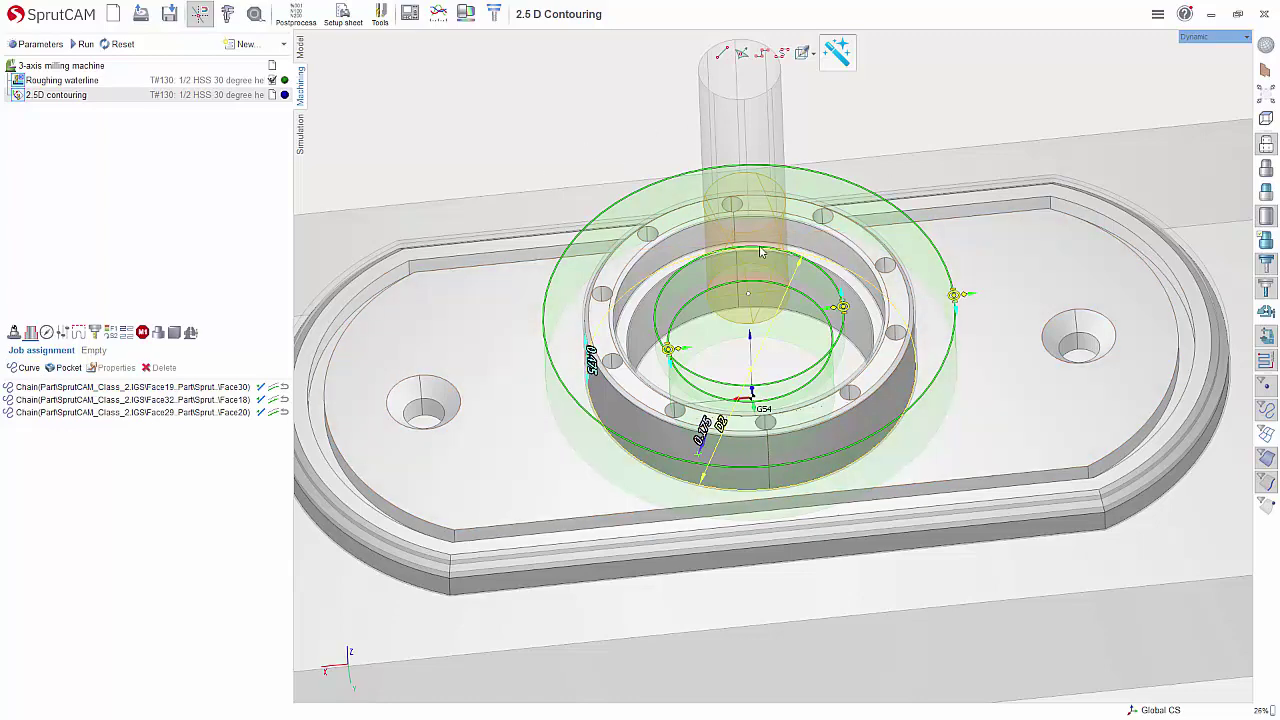
middle_drag(840, 410, 843, 449)
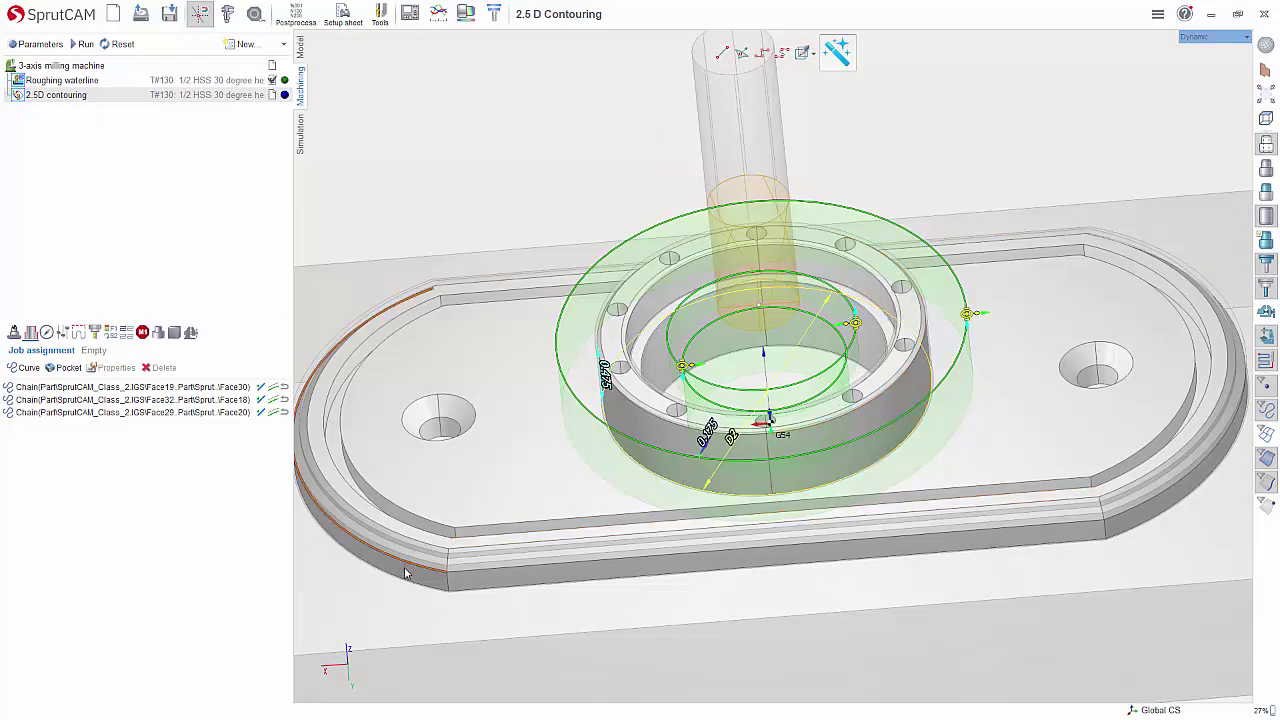
click(406, 575)
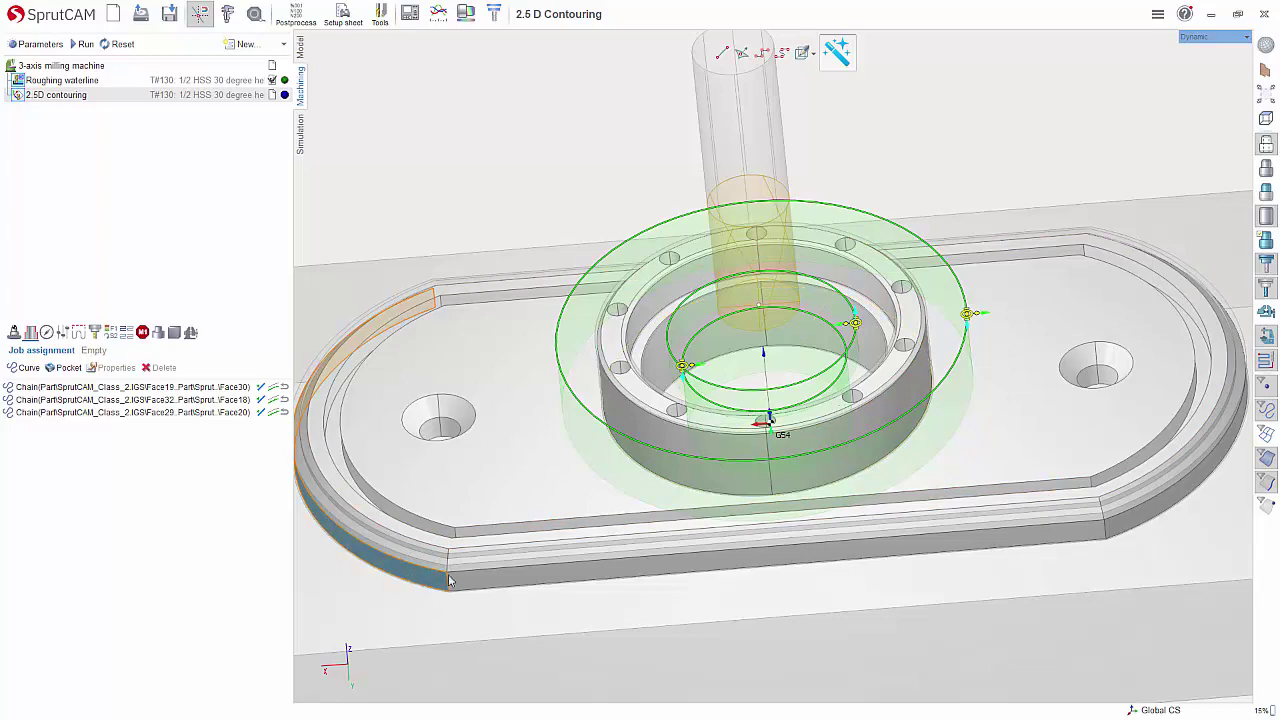
click(523, 580)
click(1151, 523)
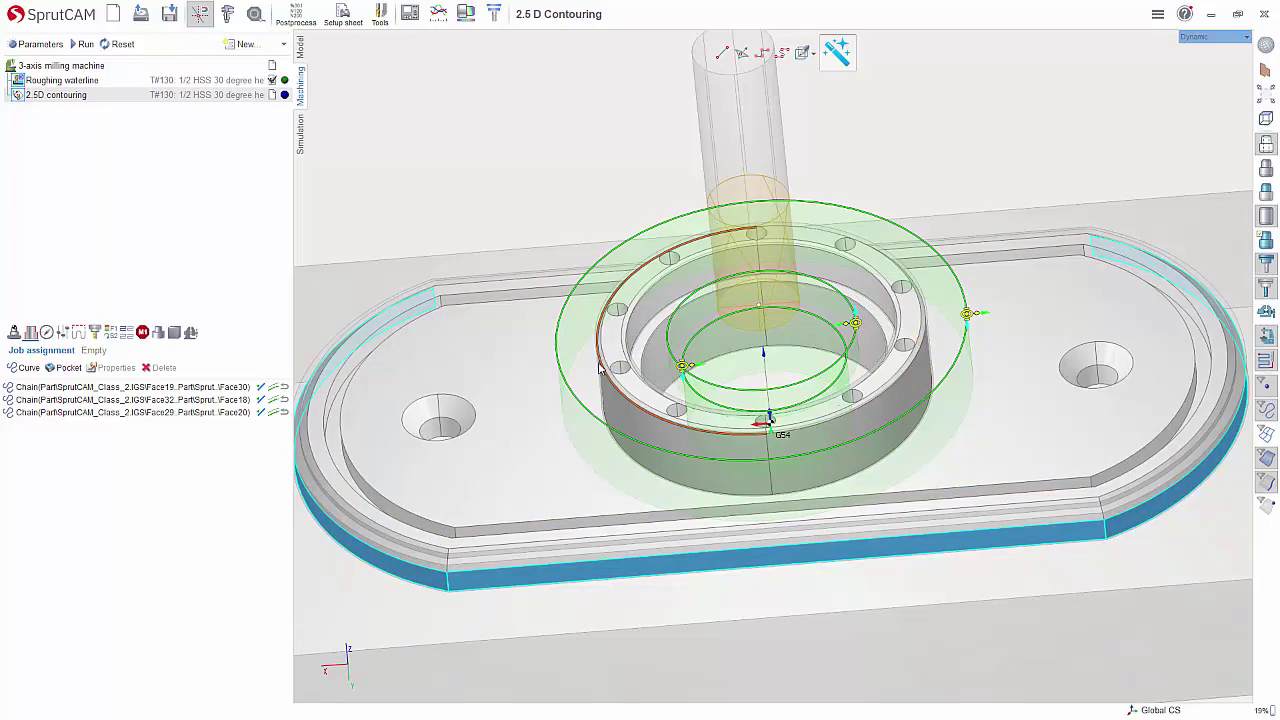
right_drag(600, 368, 674, 579)
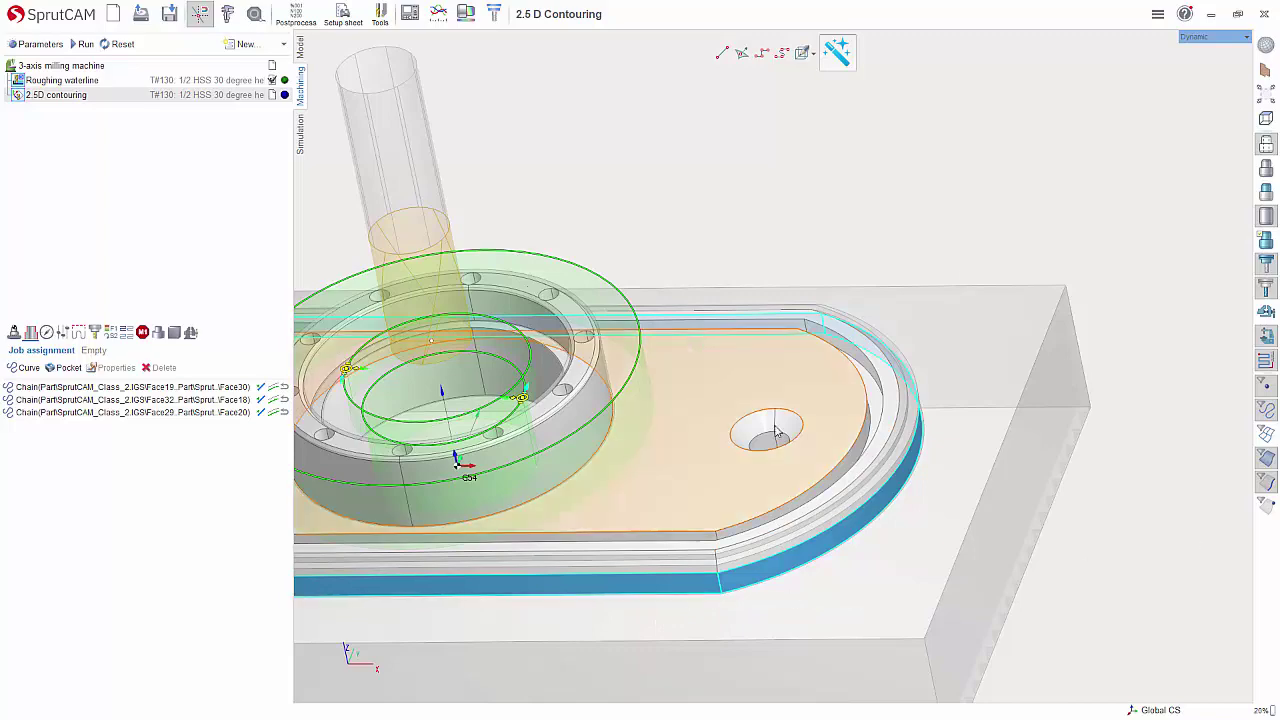
mouse_move(936, 250)
middle_down()
mouse_move(932, 265)
mouse_move(956, 250)
middle_up()
scroll(1062, 275, down, 3)
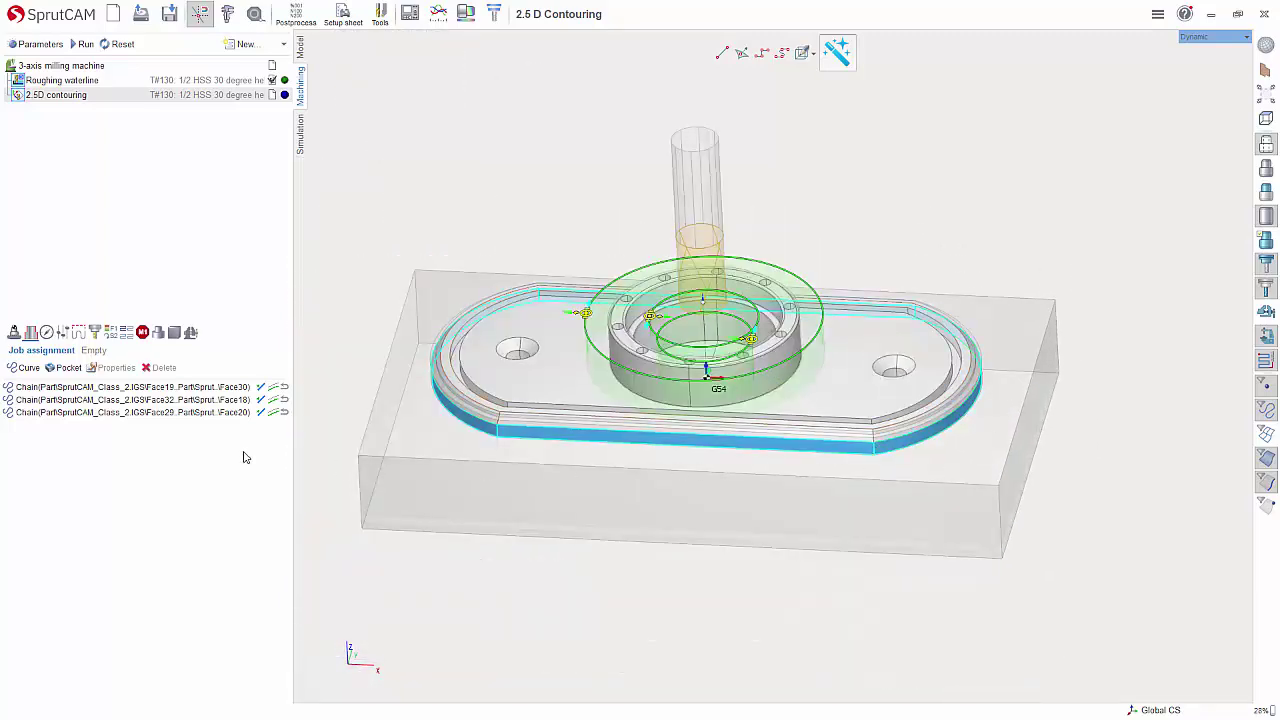
click(24, 368)
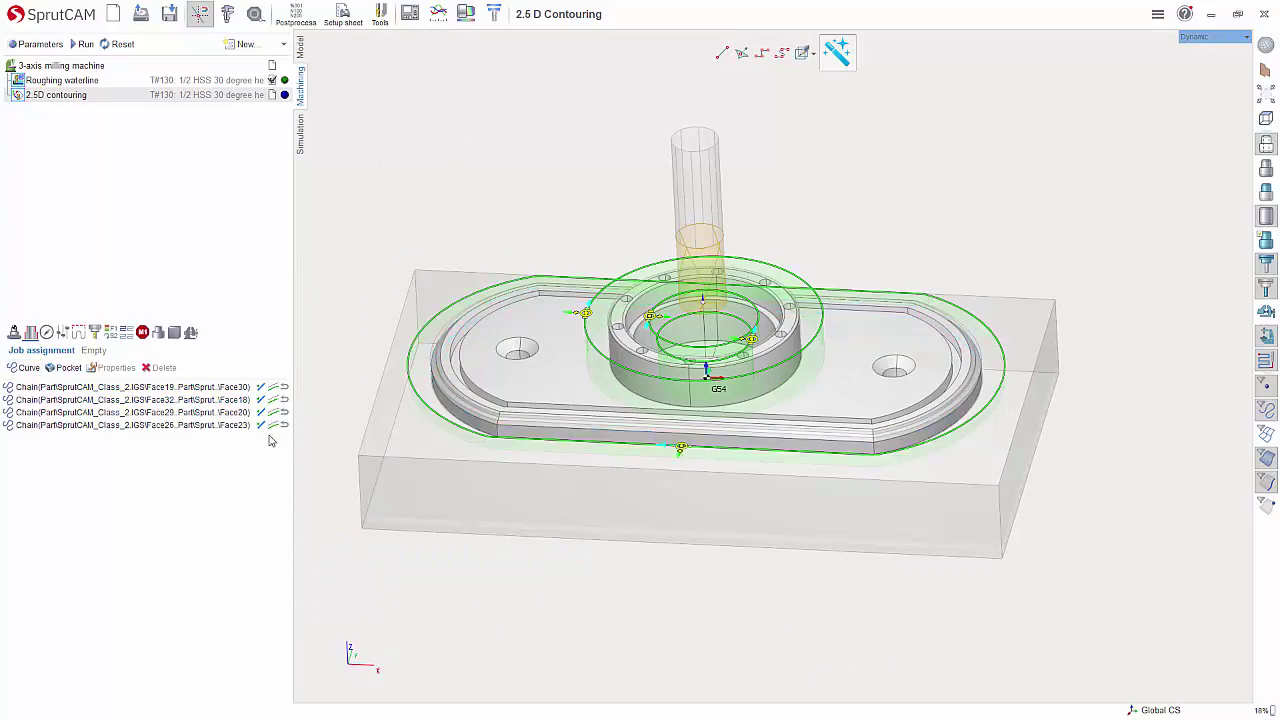
mouse_move(803, 400)
right_down()
mouse_move(815, 335)
mouse_move(811, 391)
mouse_move(815, 348)
mouse_move(823, 392)
right_up()
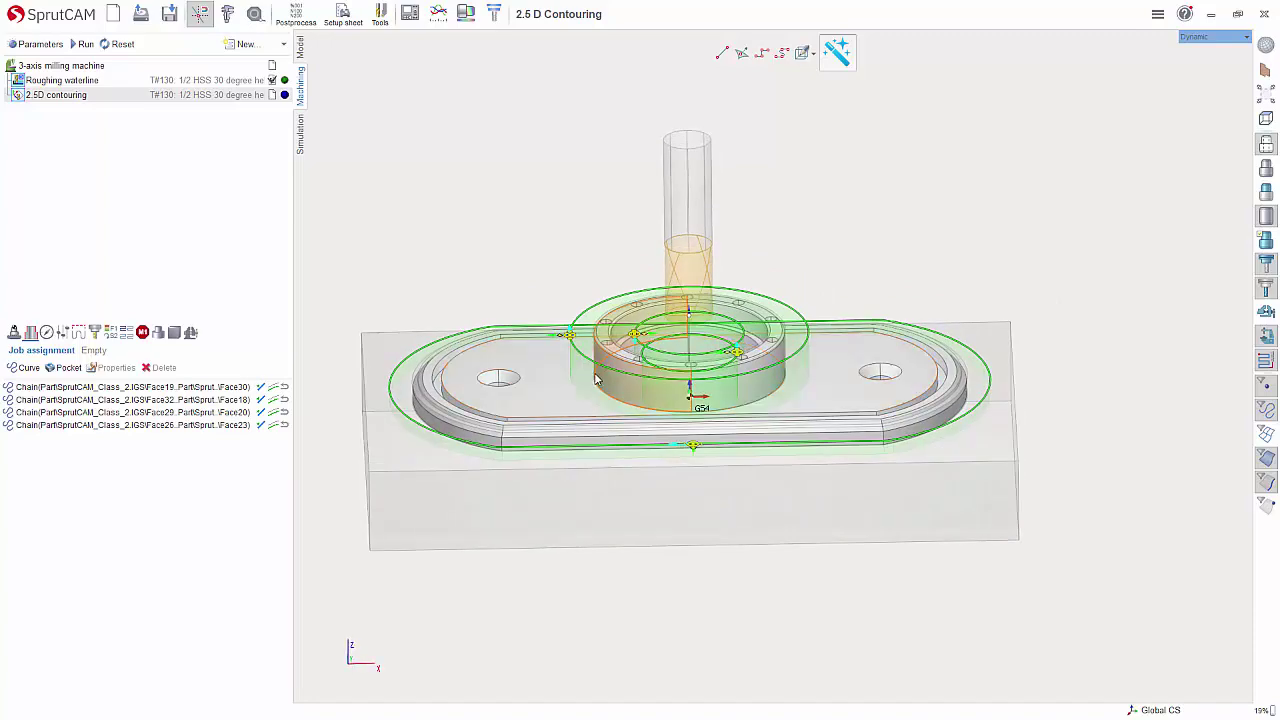
scroll(620, 370, up, 4)
right_drag(586, 329, 577, 219)
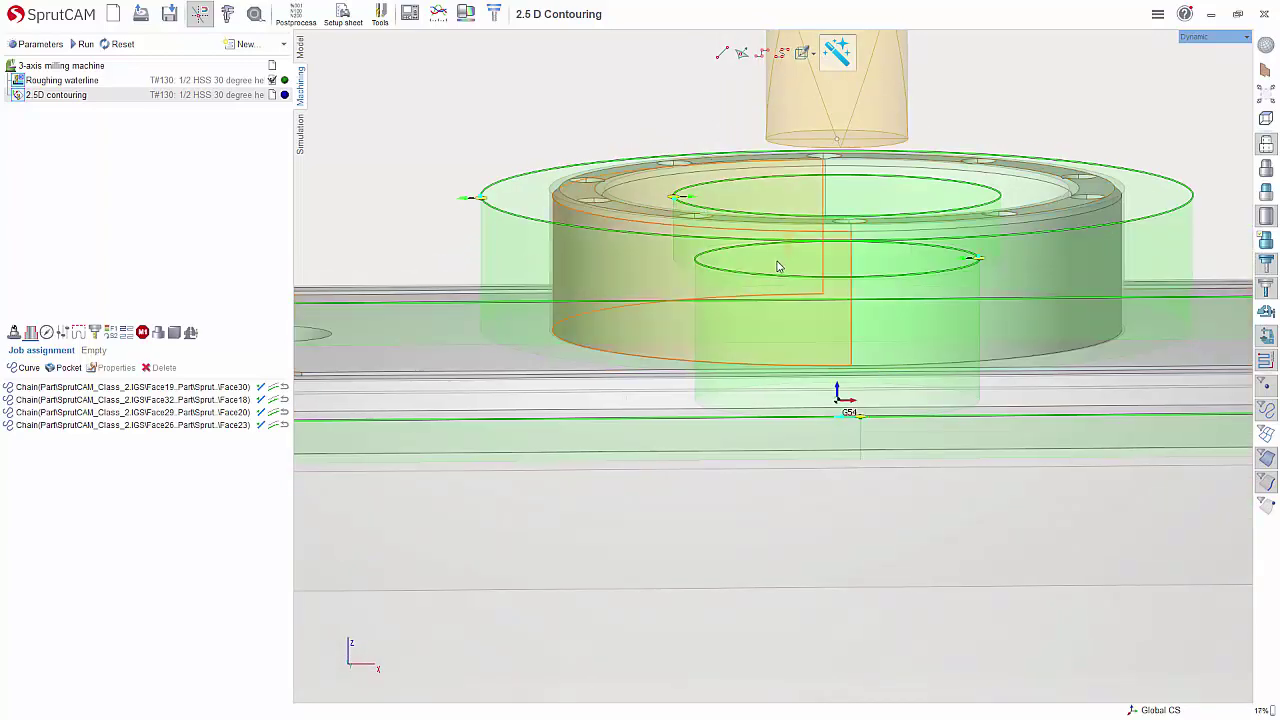
scroll(780, 267, down, 2)
right_drag(786, 268, 785, 308)
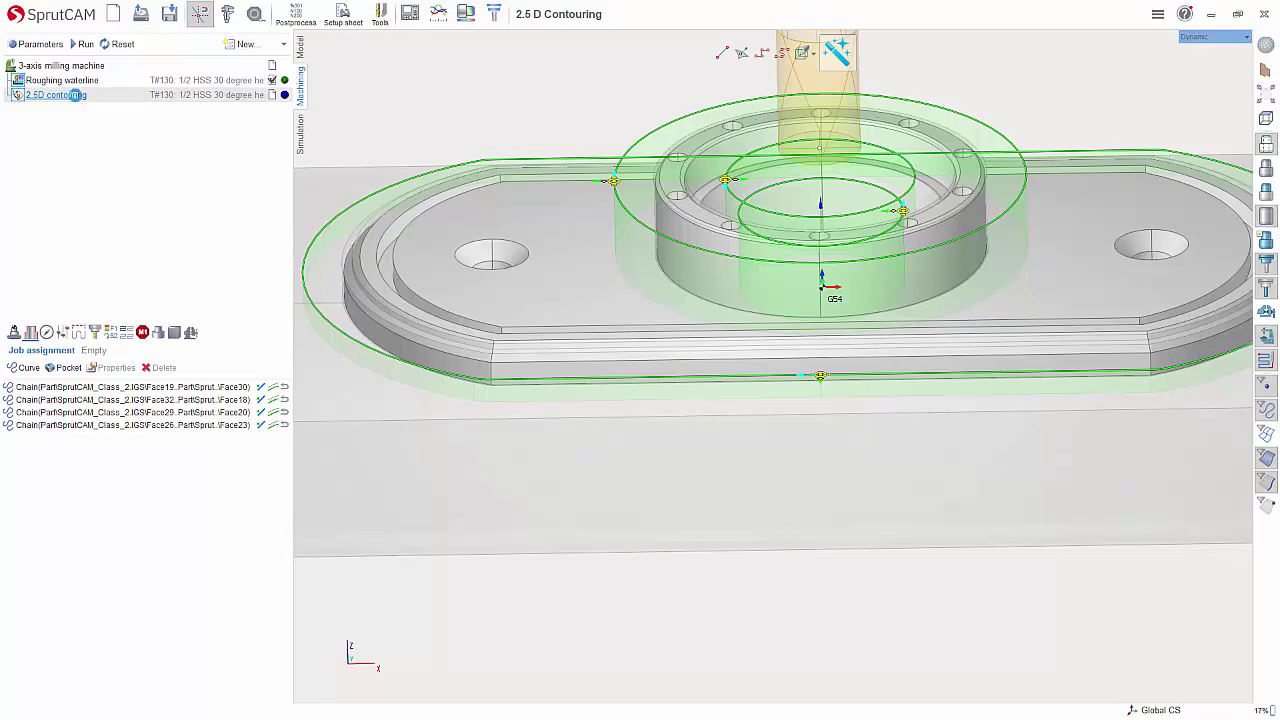
- Enter the spindle revolutions per minute and the cut feed for the 2.5D contouring operation
double_click(77, 97)
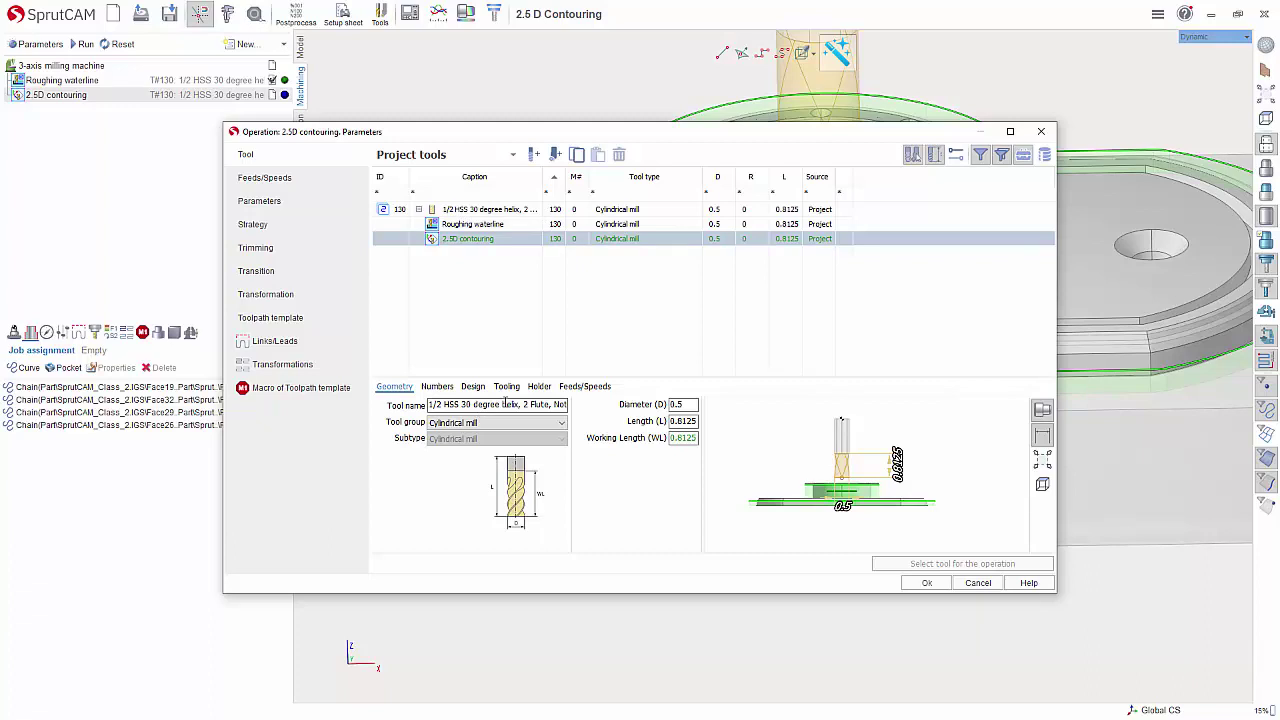
click(265, 177)
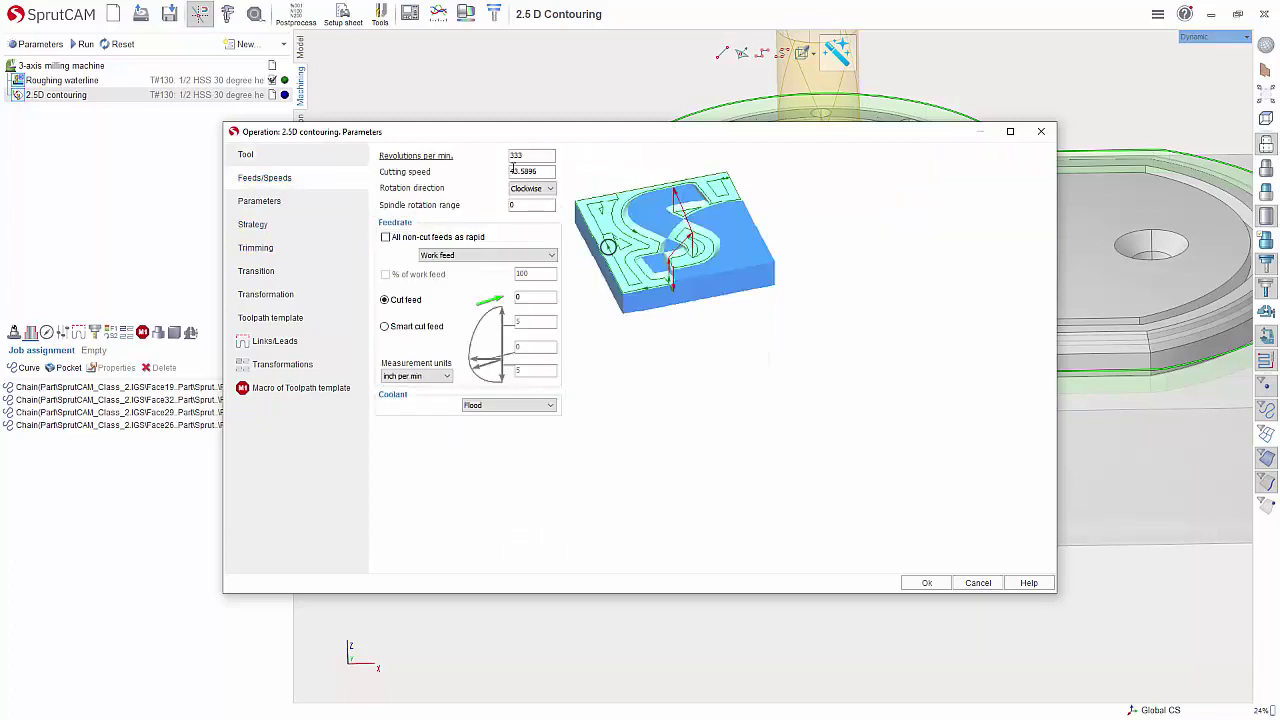
drag(553, 155, 400, 157)
text(5000)
drag(529, 300, 481, 307)
- Define the depth of cut by quantity, raising it by one, and make helical machining available in the strategy
click(259, 202)
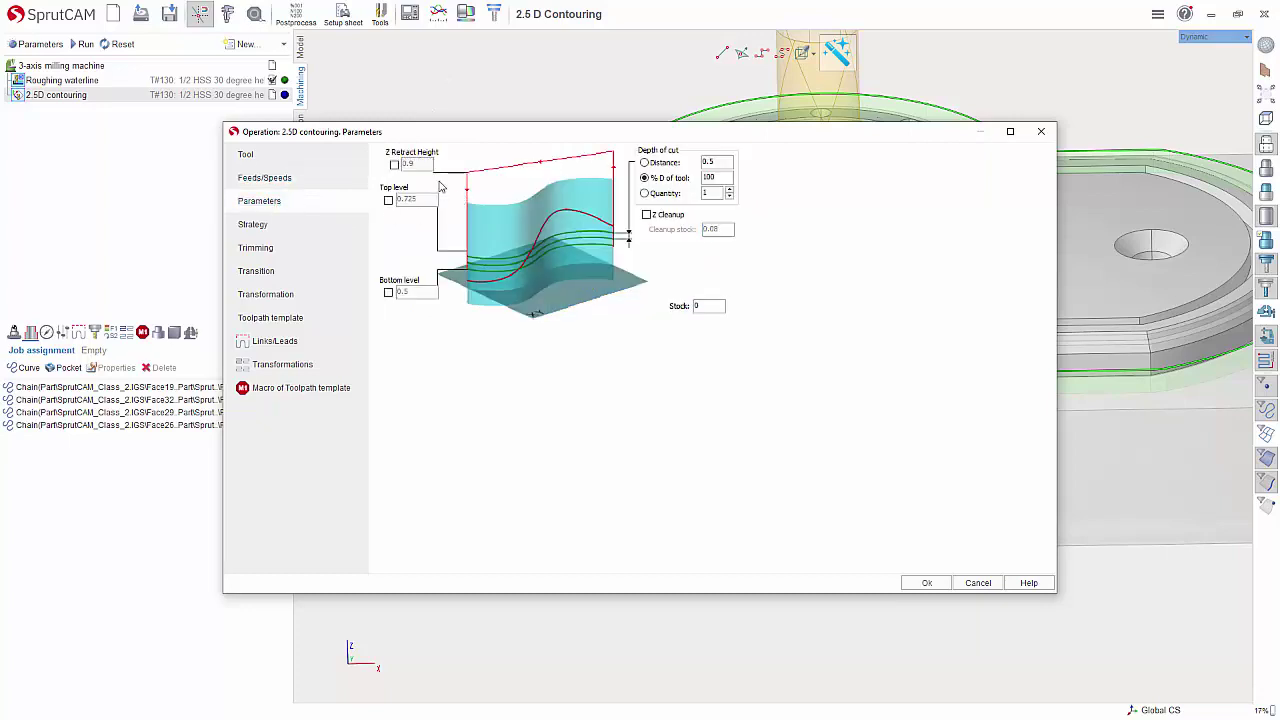
click(645, 193)
click(730, 190)
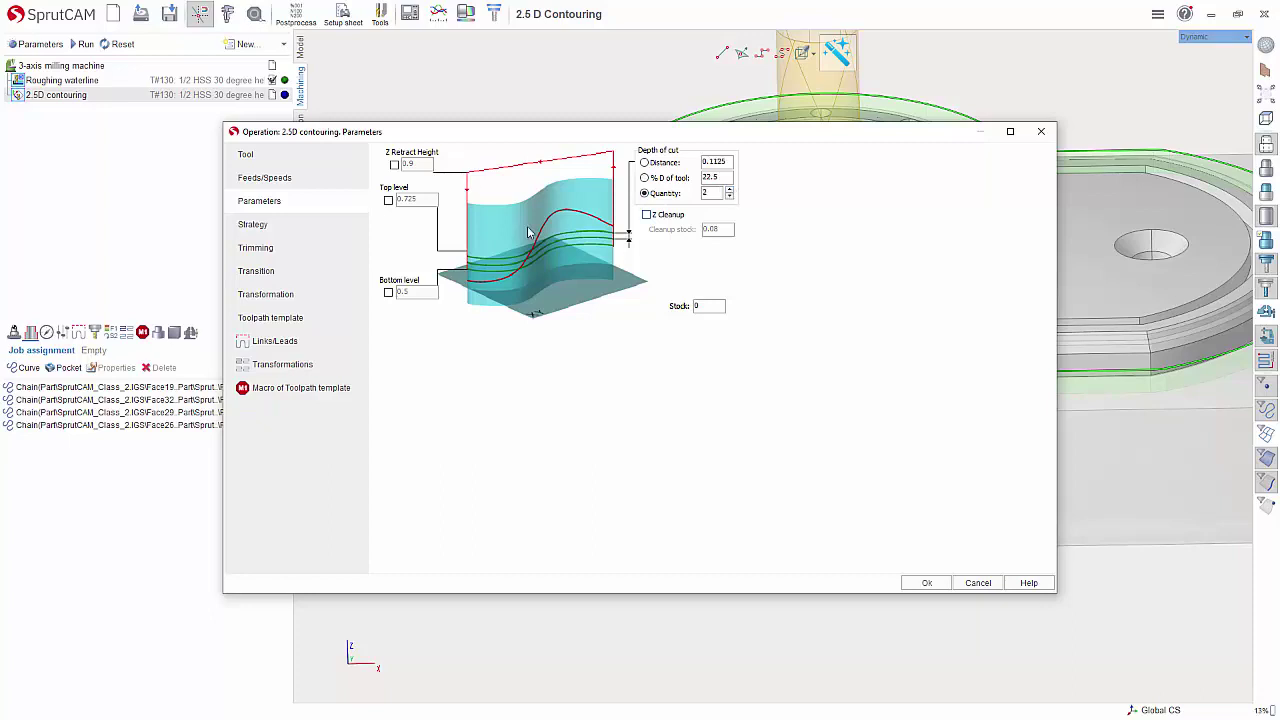
click(253, 225)
click(383, 505)
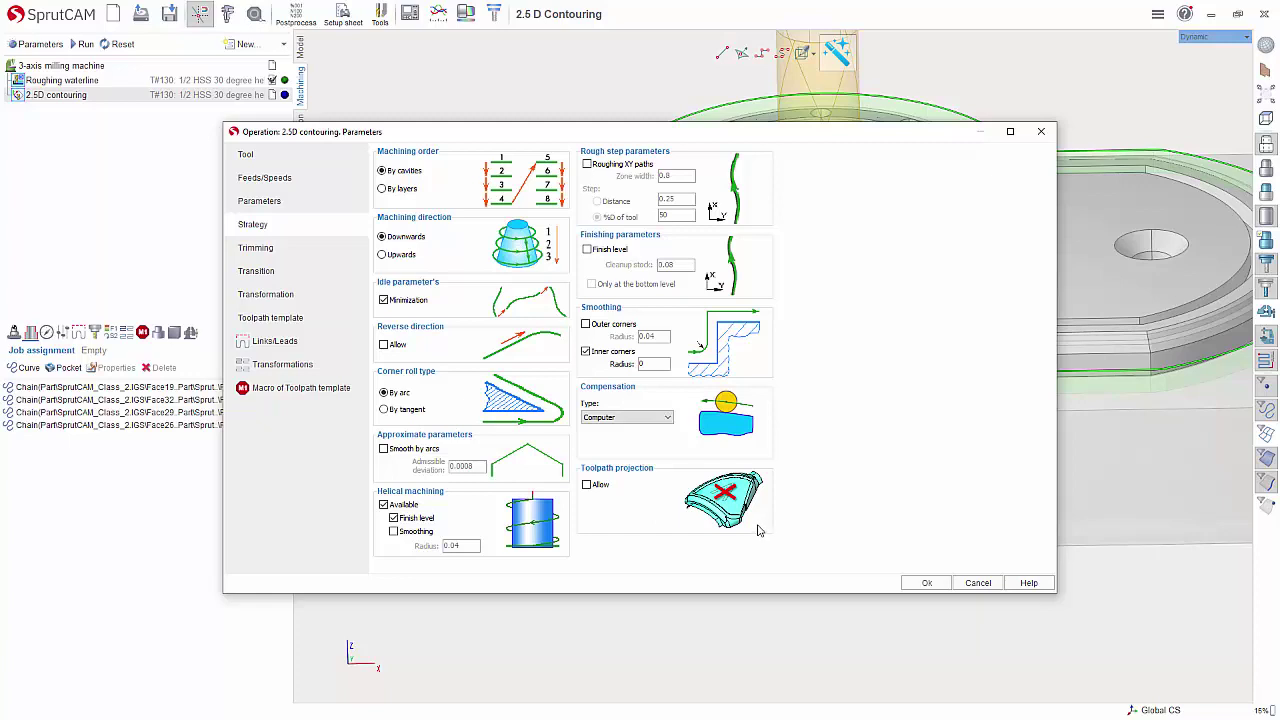
- Accept the operation parameters, shape the contours' approach and retract as 90° arcs of about 0.15 radius, and calculate the 2.5D contouring toolpath
click(926, 583)
scroll(832, 420, up, 3)
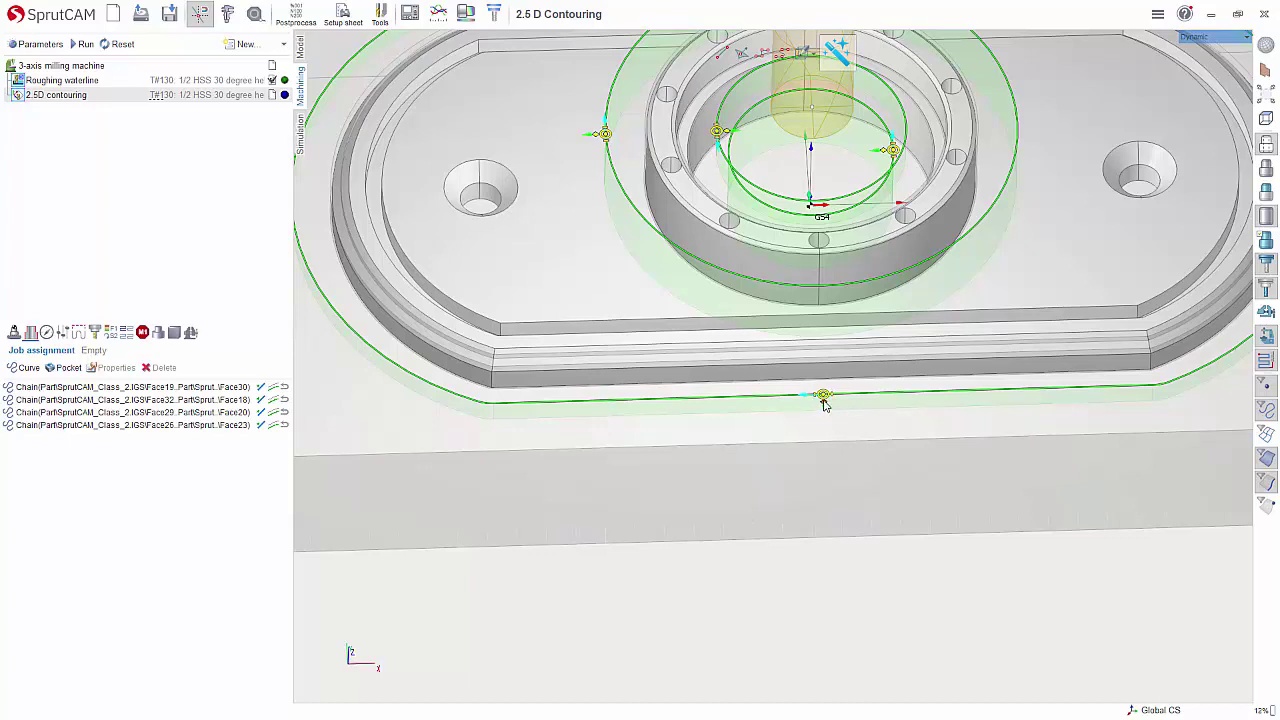
drag(821, 403, 772, 445)
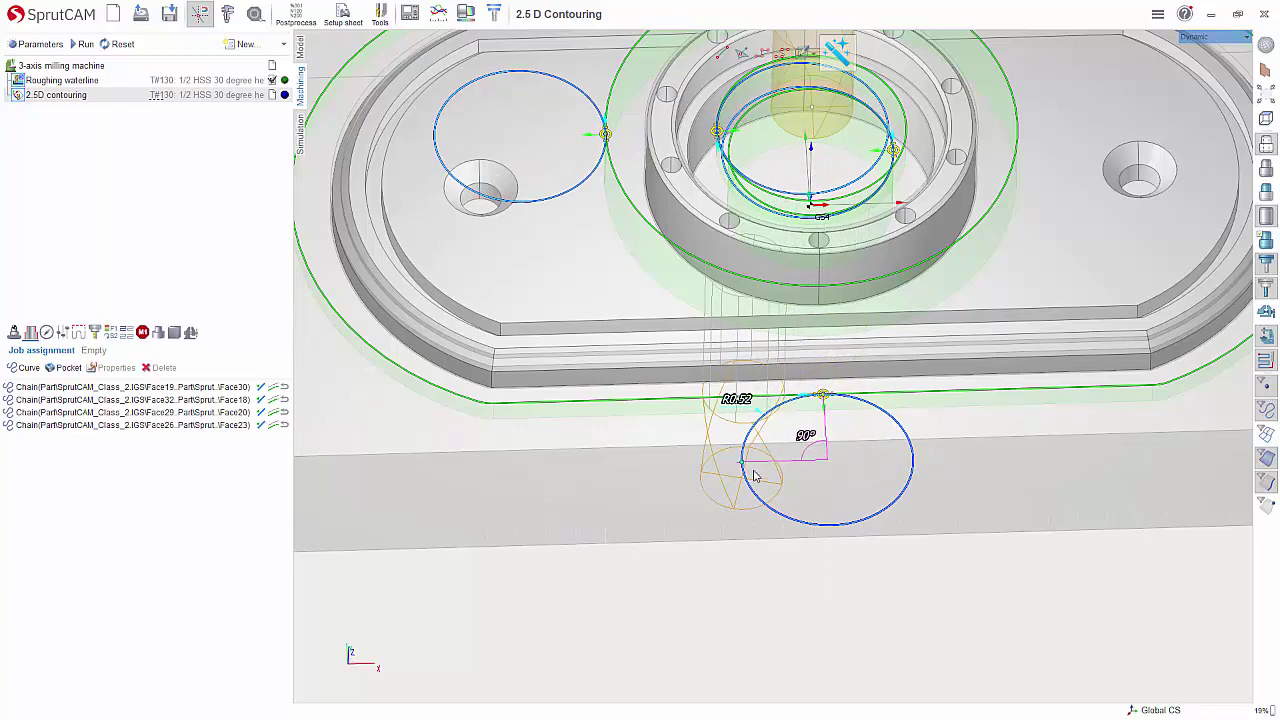
drag(755, 477, 847, 418)
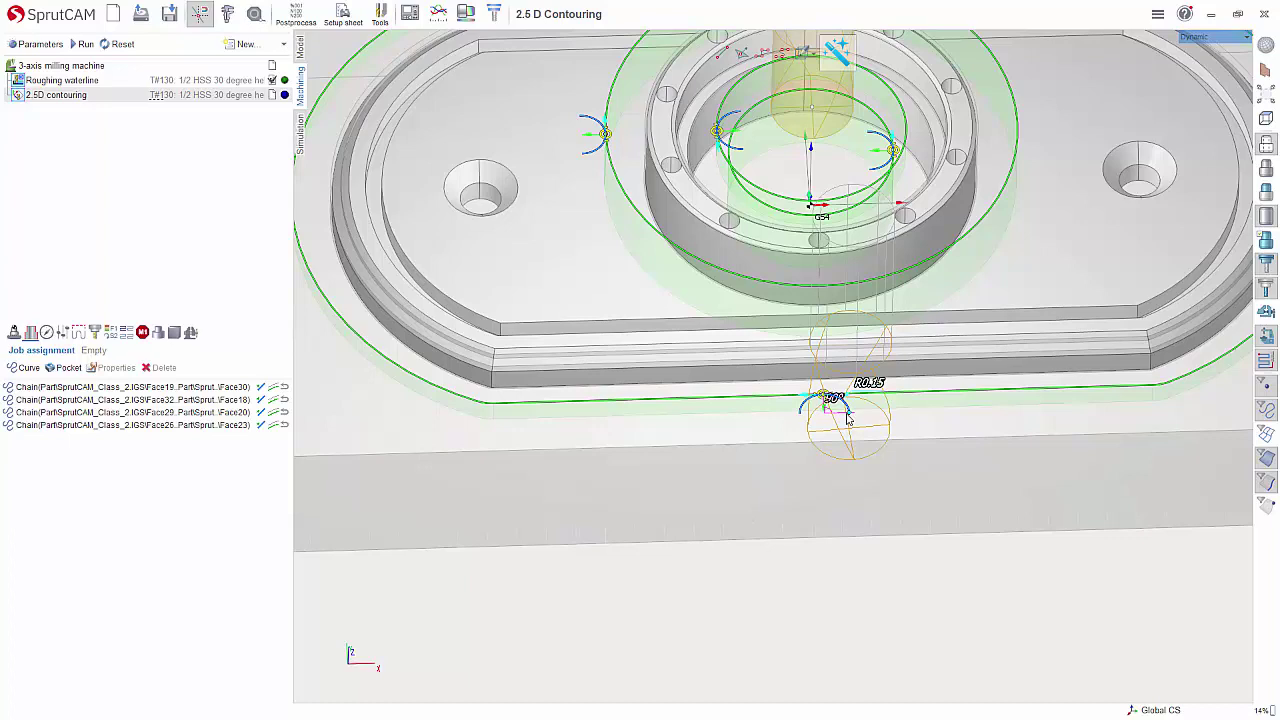
drag(847, 418, 845, 420)
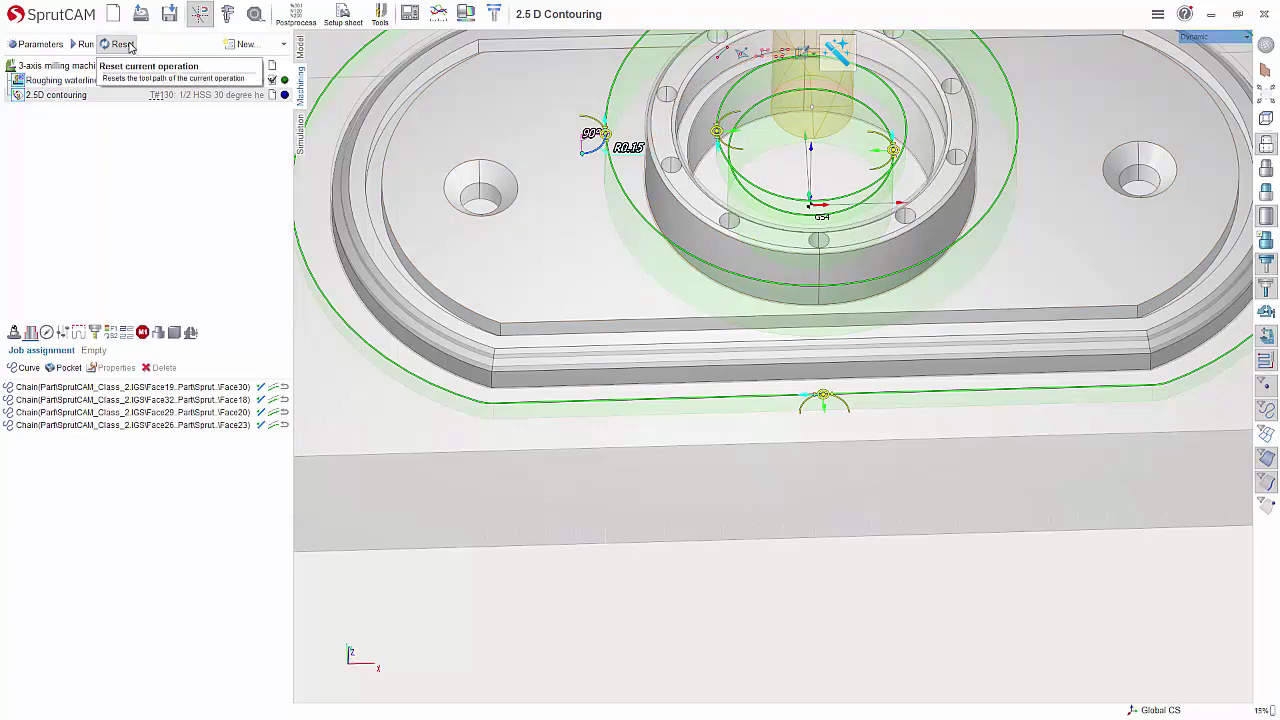
click(80, 49)
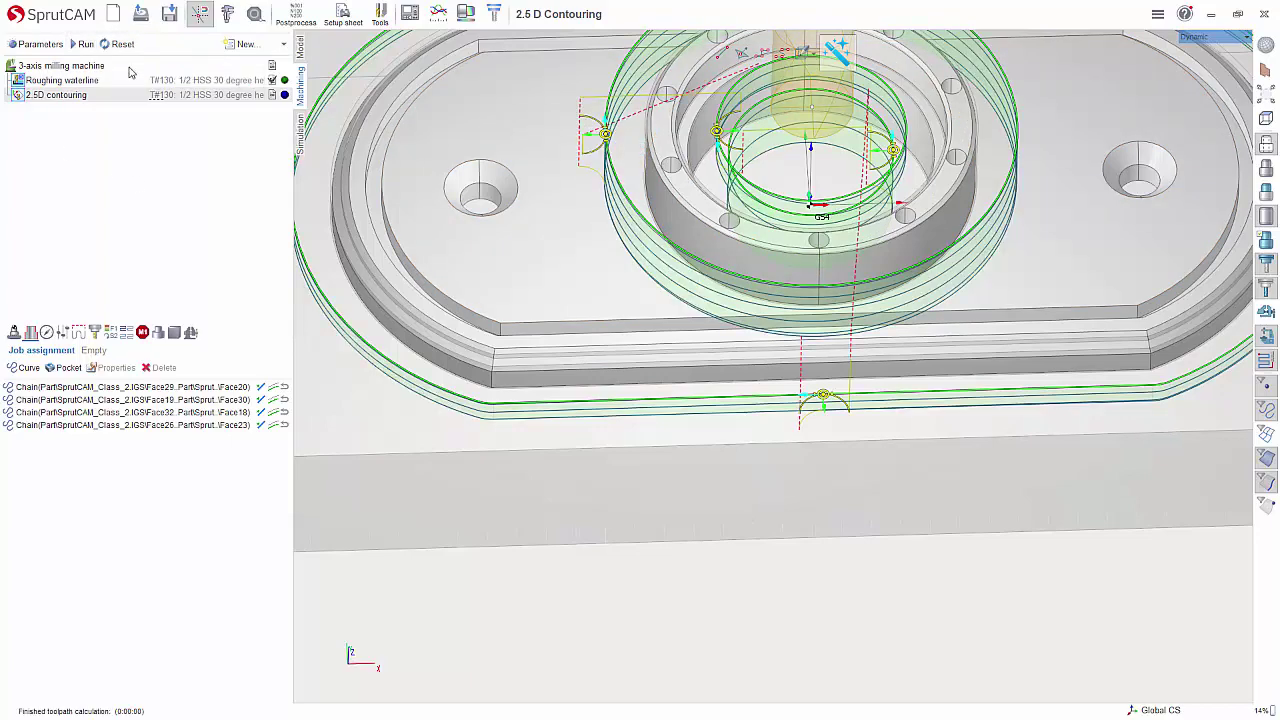
- Clear the simulation results, start simulating the machining from the raw stock, and stop it during the roughing operation
click(301, 134)
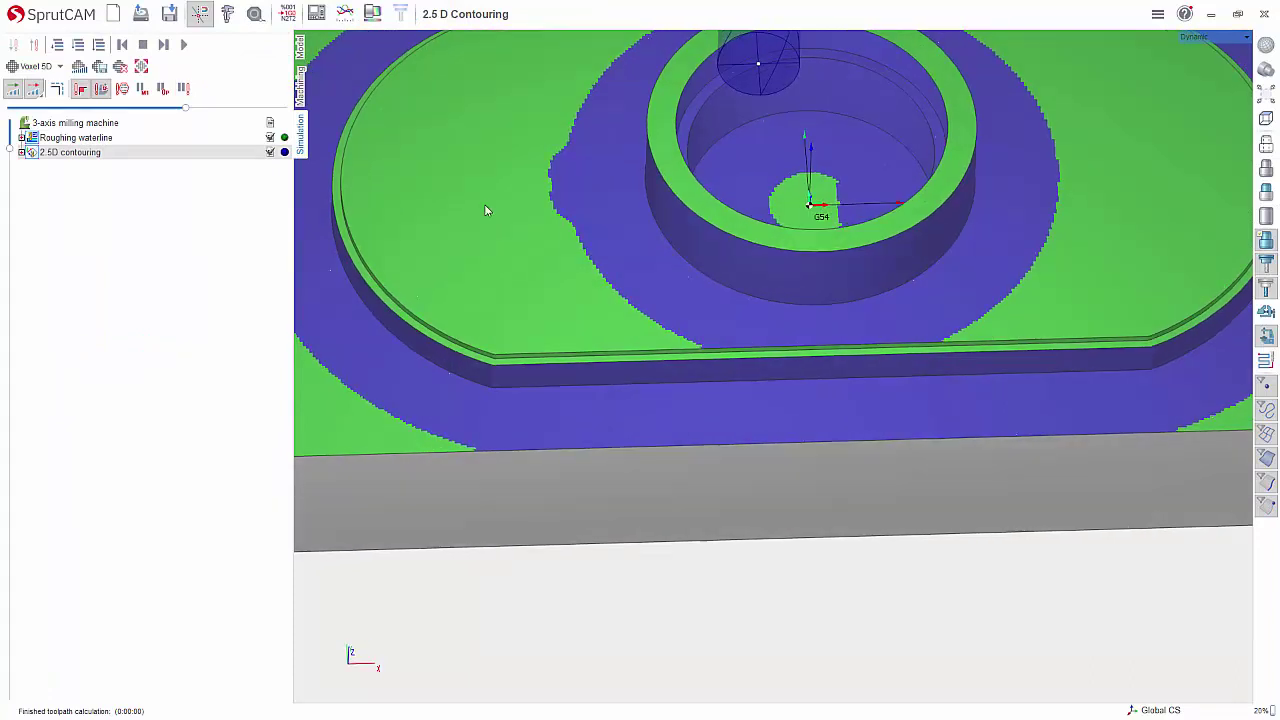
click(120, 66)
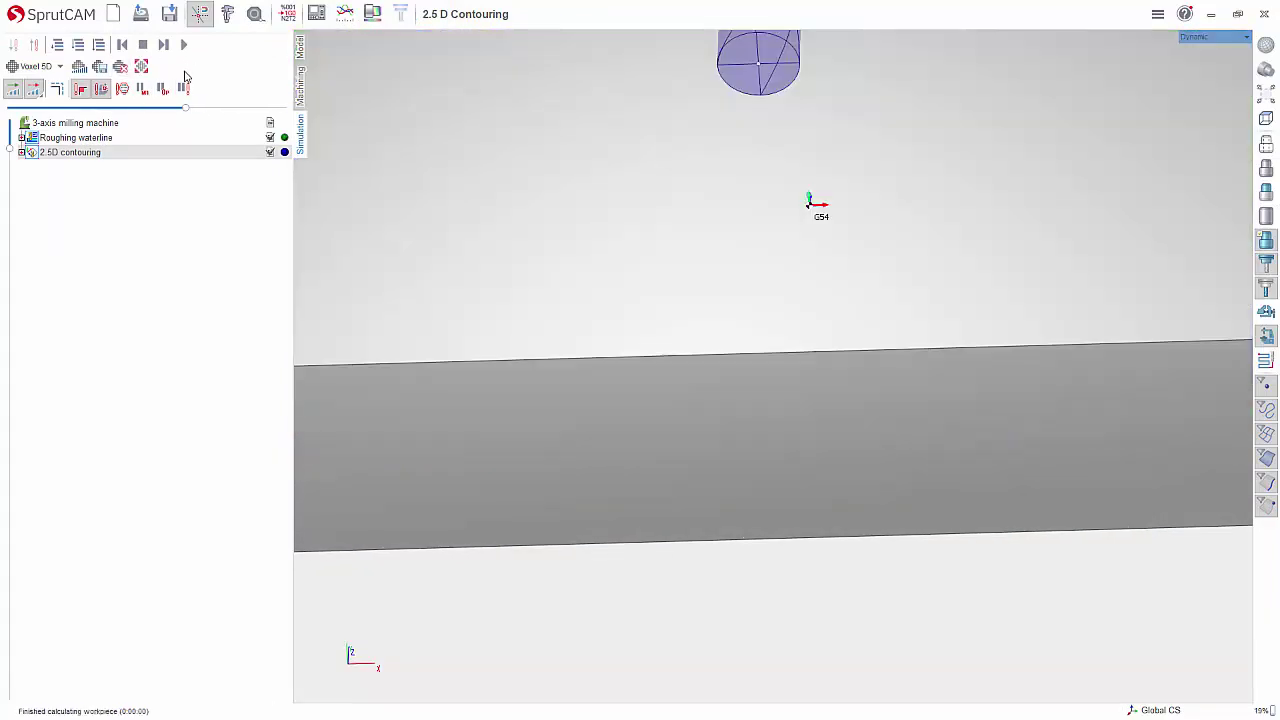
click(140, 126)
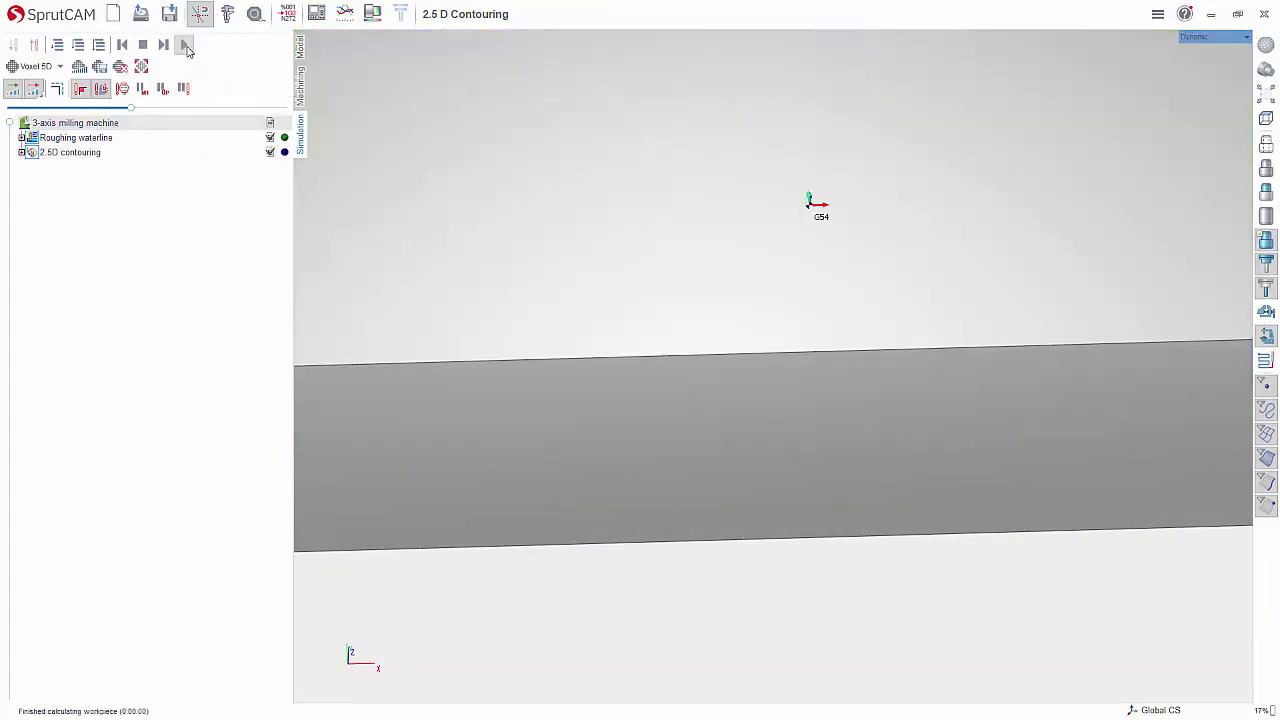
click(183, 44)
scroll(547, 273, down, 5)
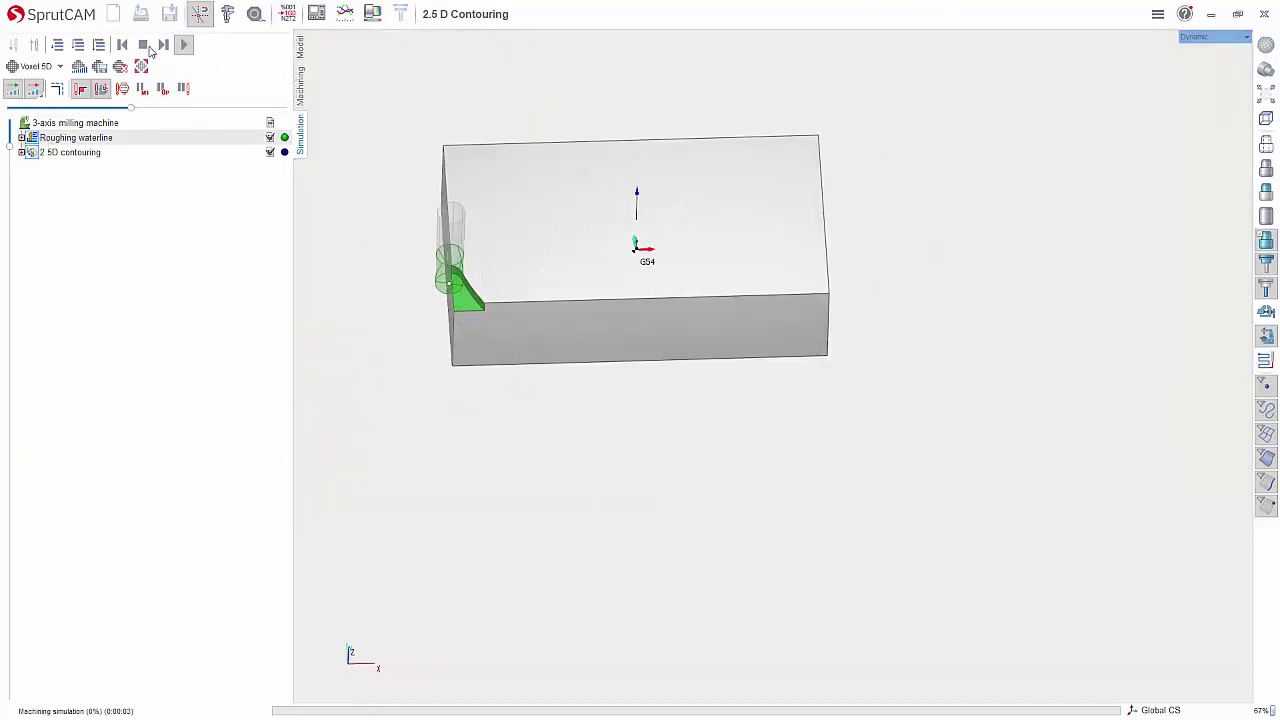
click(144, 47)
scroll(262, 225, up, 5)
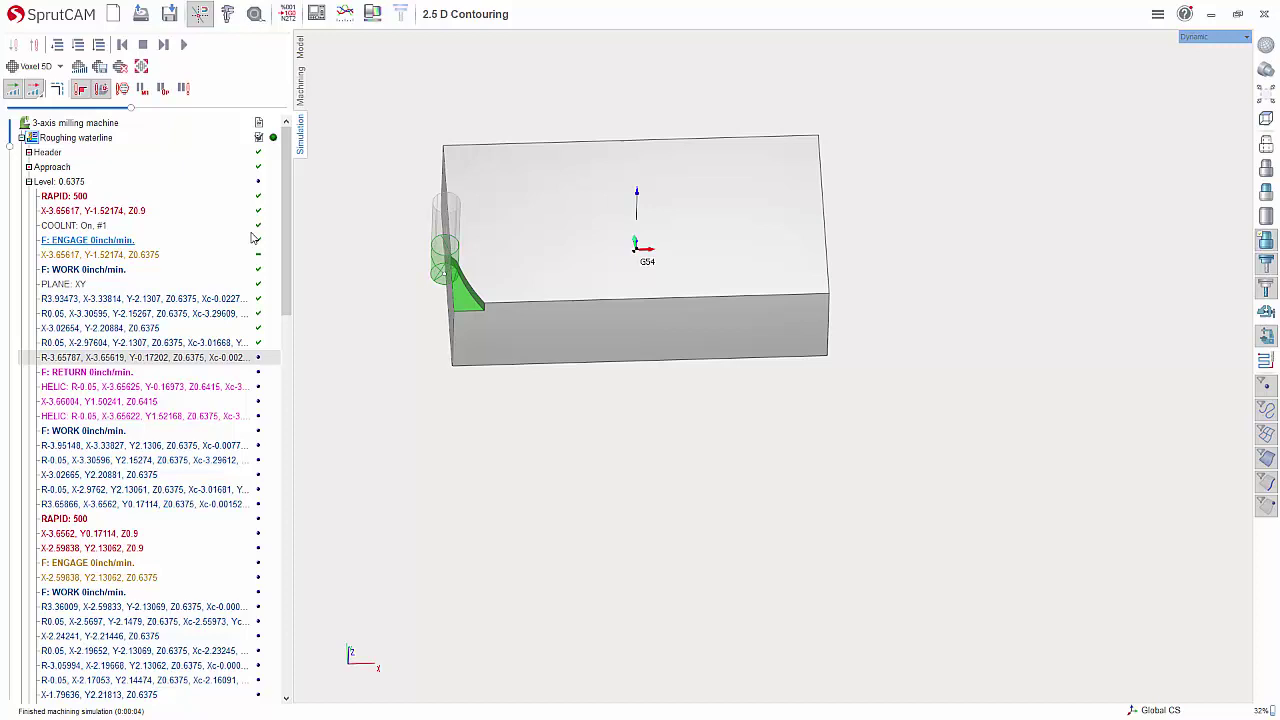
click(21, 138)
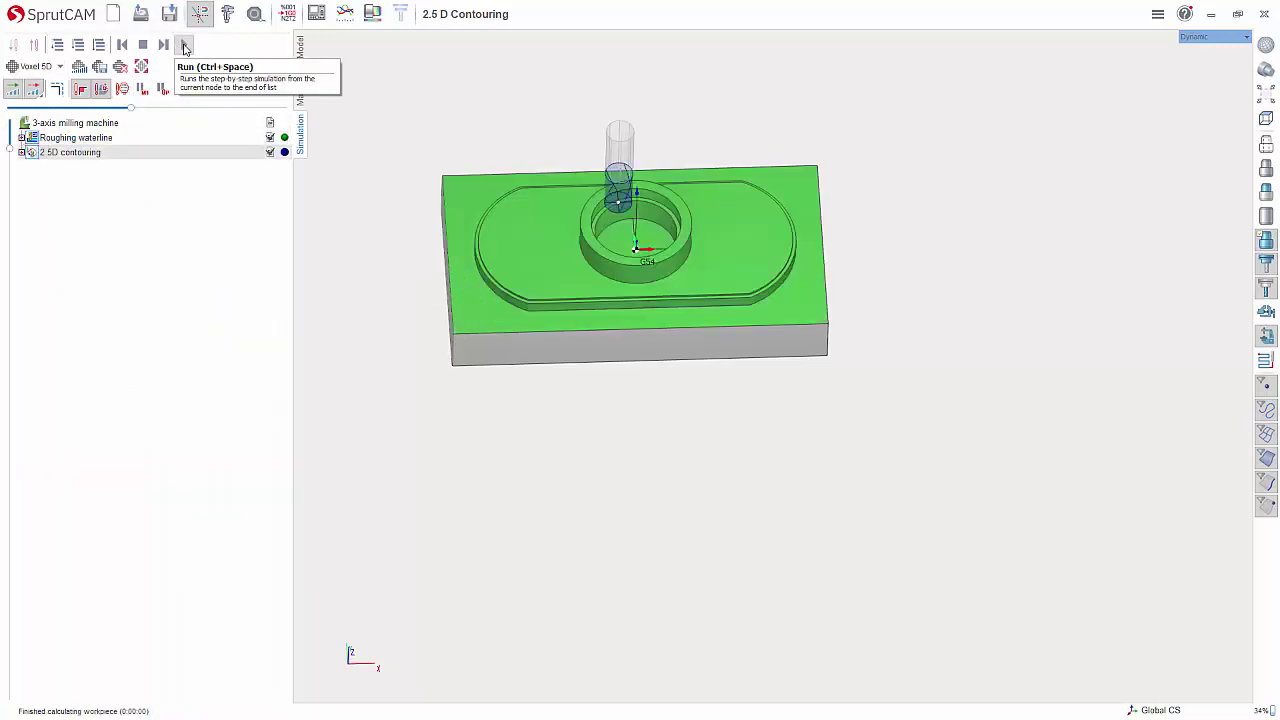
- Simulate the 2.5D contouring operation on the roughed part at increased speed, and examine the finished bore, boss and perimeter walls
click(183, 44)
scroll(645, 215, up, 2)
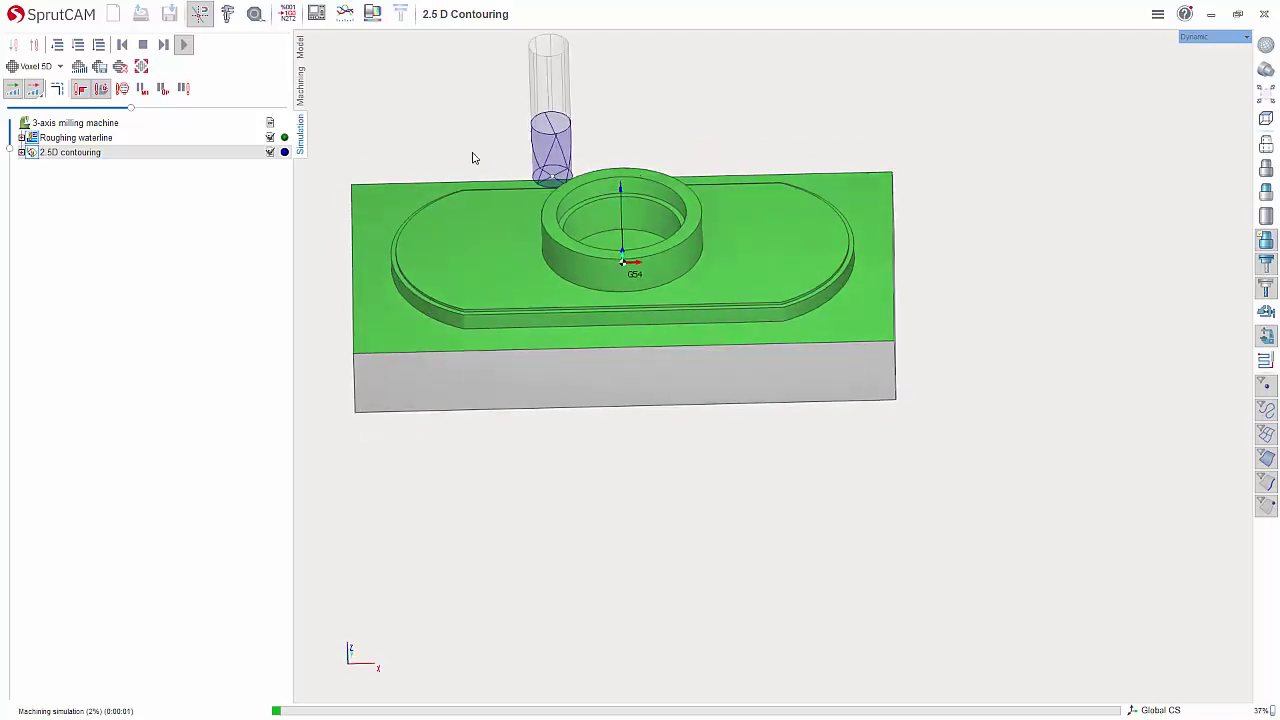
drag(131, 107, 232, 108)
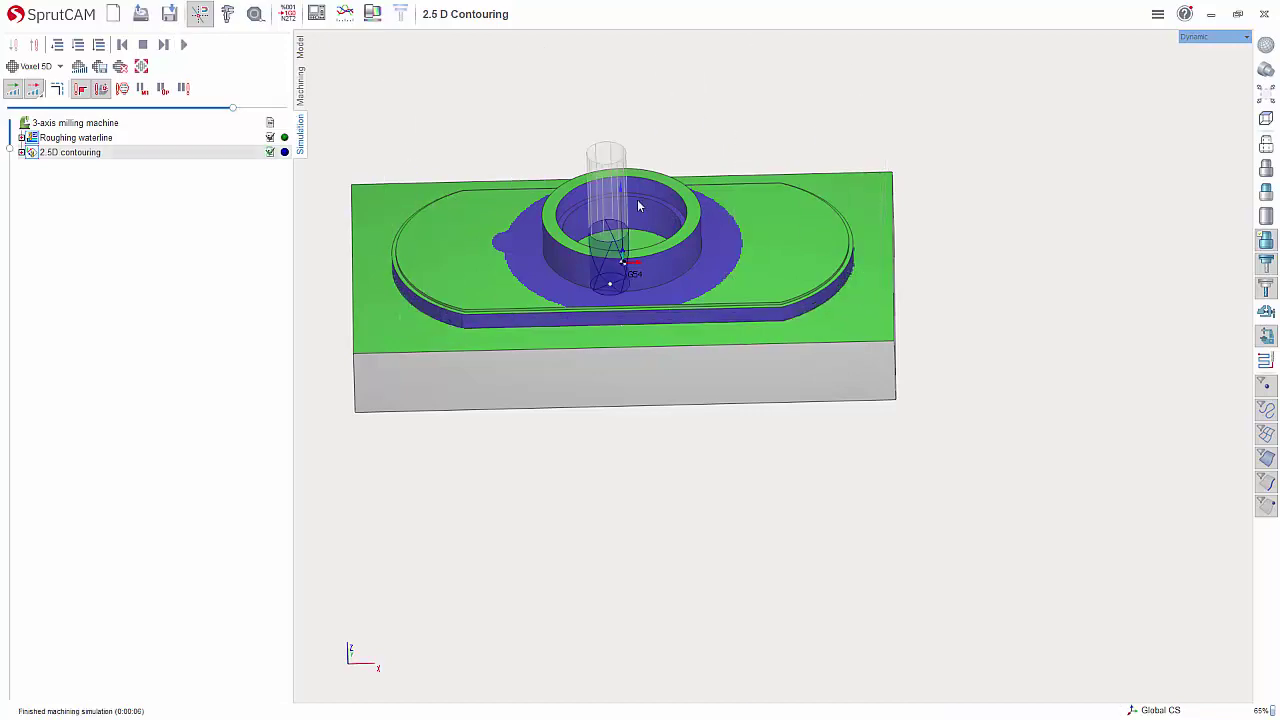
middle_drag(637, 202, 761, 234)
right_drag(761, 234, 725, 272)
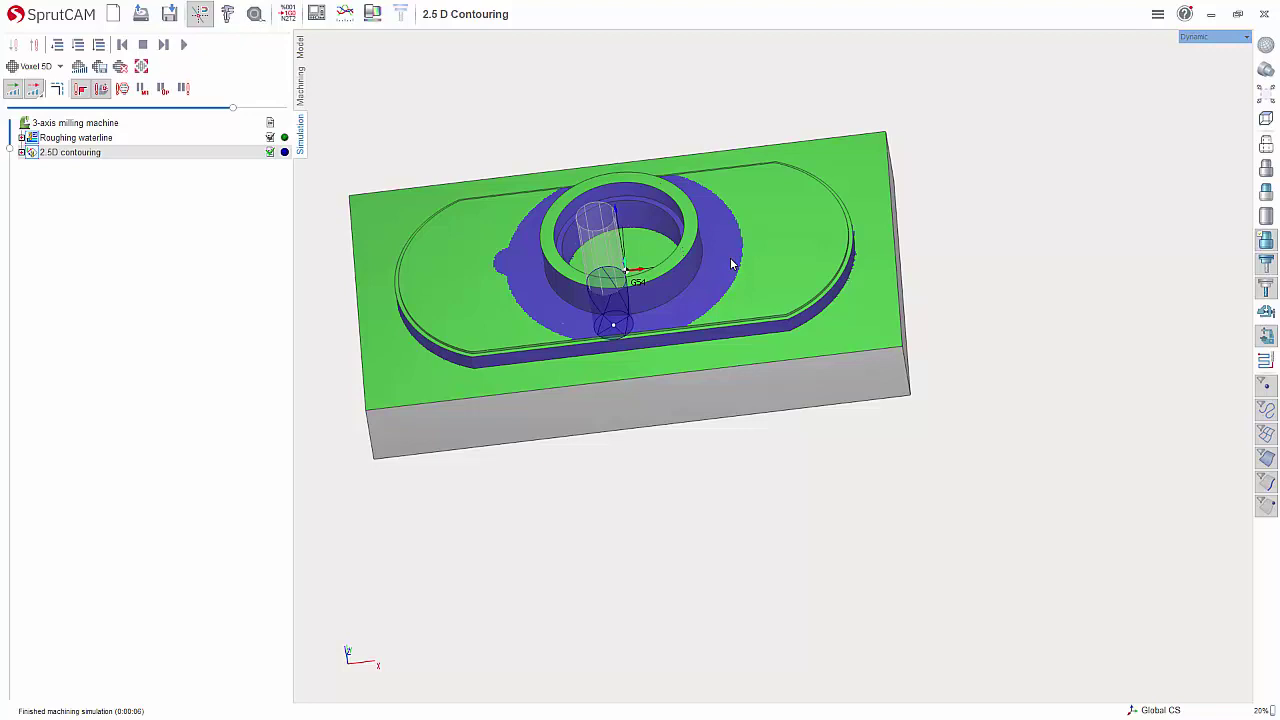